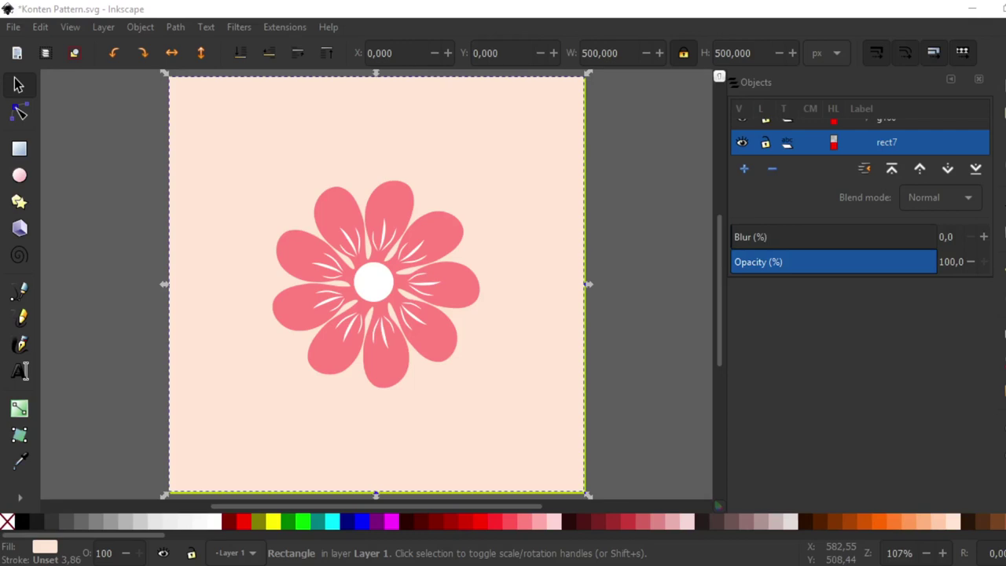
- Check the peach tile's width and height, zoom out, and select the pink flower group
{"action": "left_click", "coordinate": [640, 467]}
{"action": "left_click", "coordinate": [549, 411]}
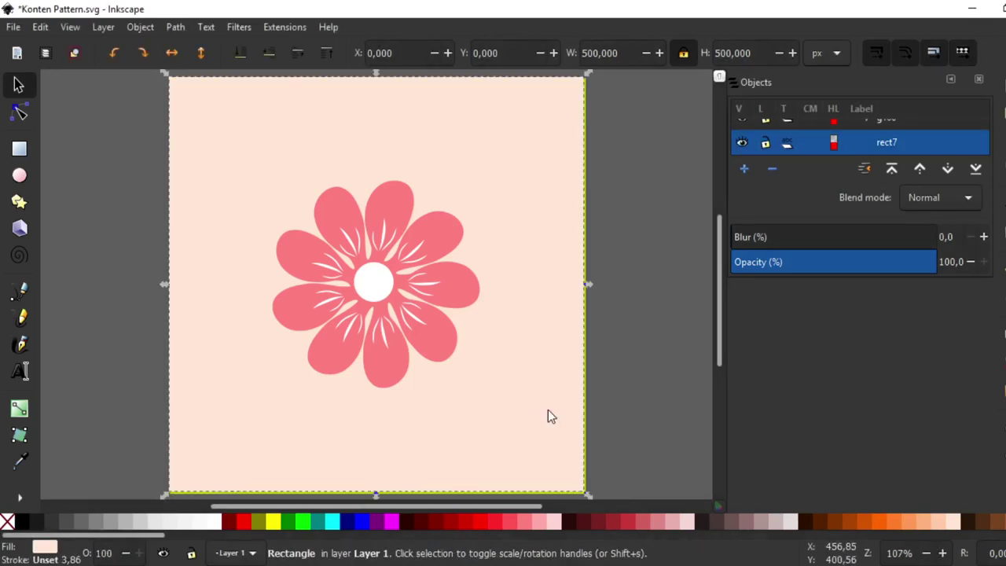
{"action": "left_click", "coordinate": [584, 52]}
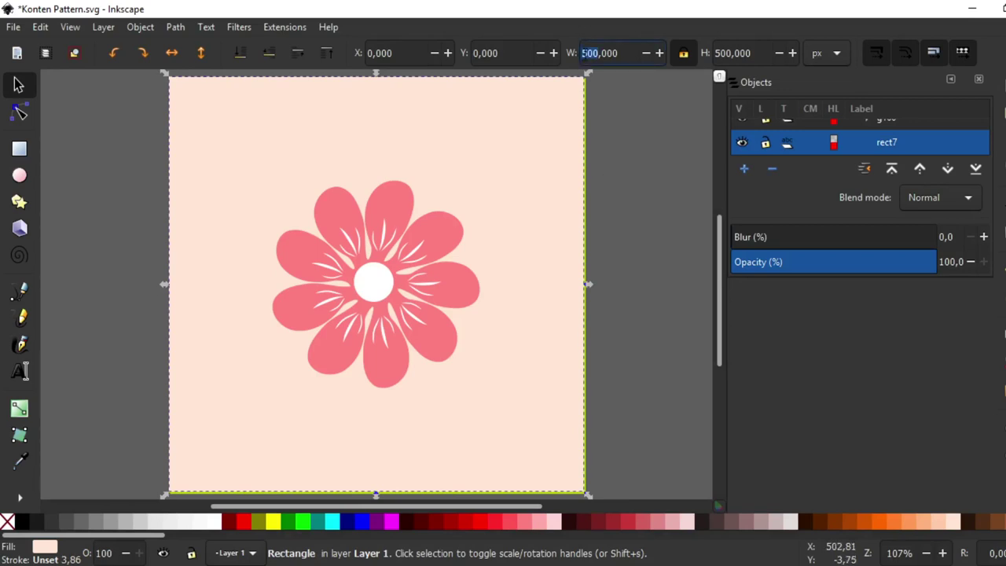
{"action": "left_click", "coordinate": [717, 53]}
{"action": "left_click", "coordinate": [625, 193]}
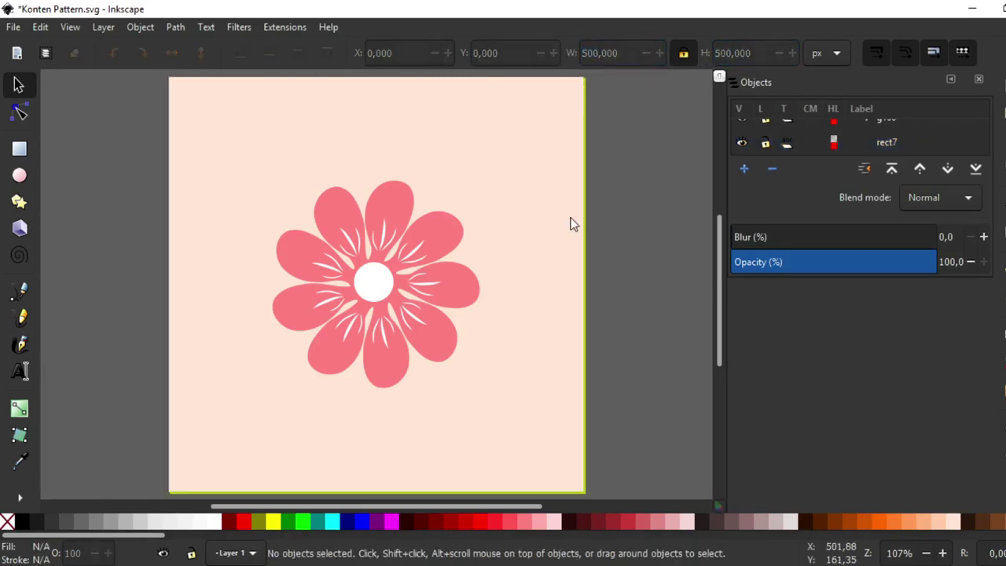
{"action": "left_click", "coordinate": [492, 246]}
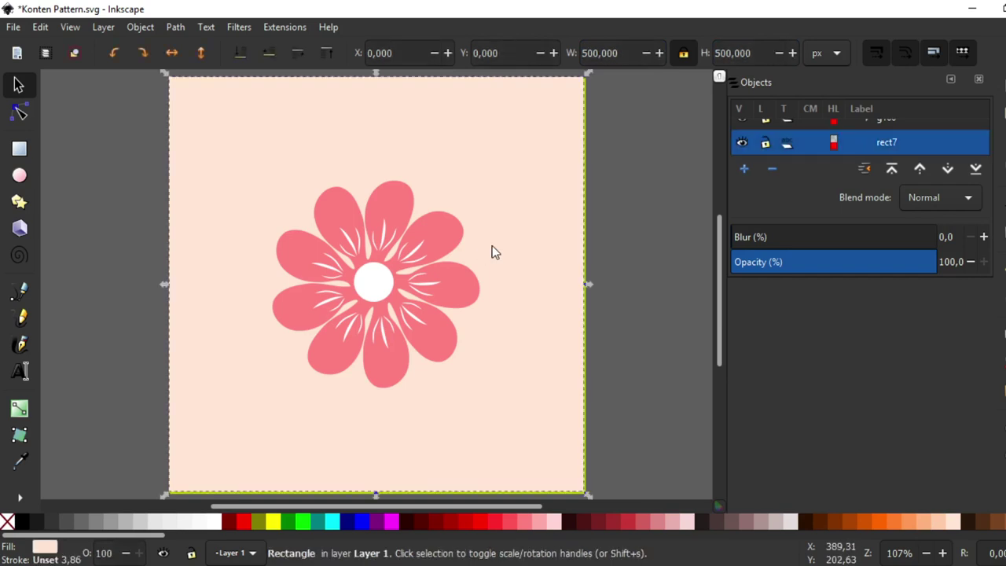
{"action": "key", "text": "minus"}
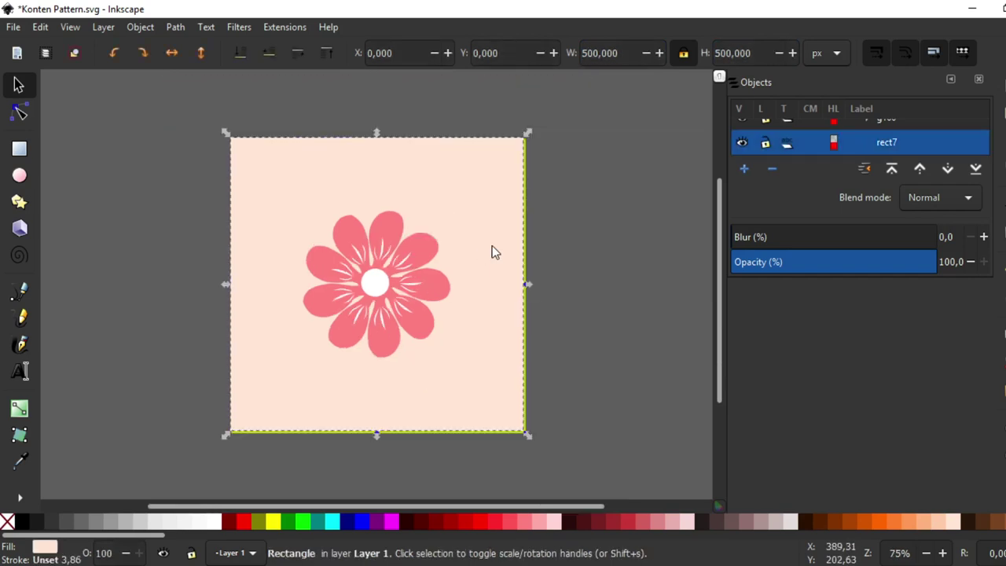
{"action": "key", "text": "minus"}
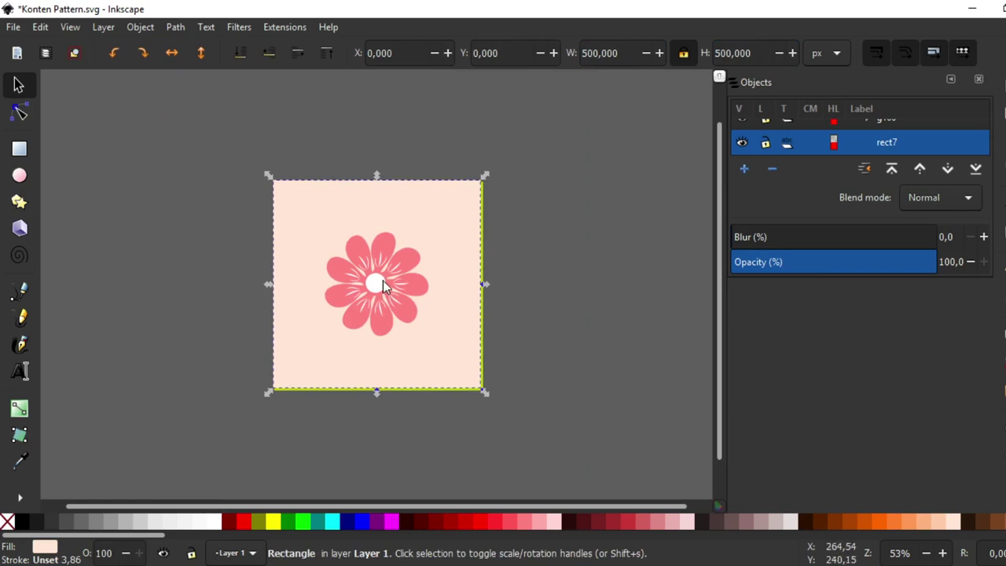
{"action": "left_click", "coordinate": [383, 281]}
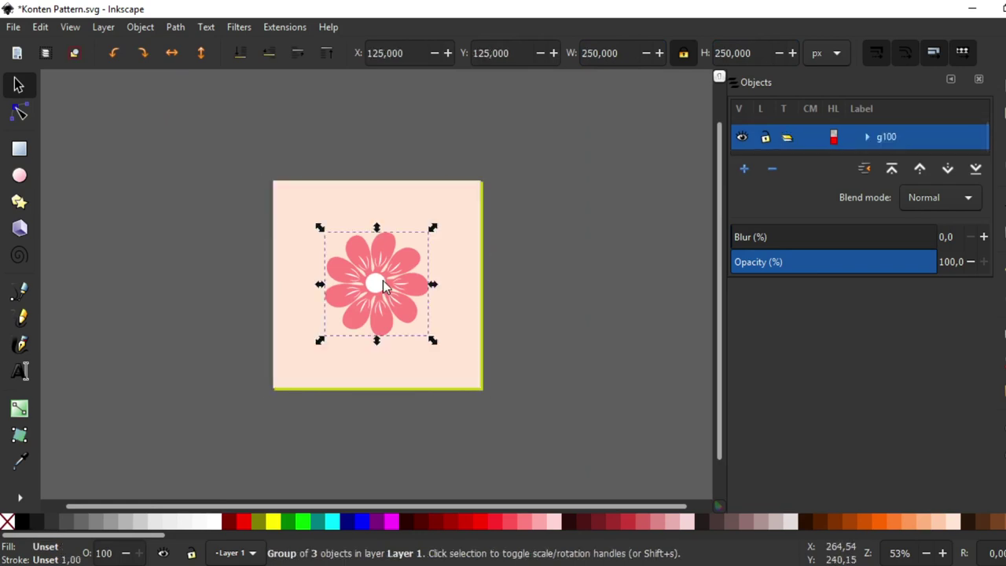
- Align the flower relative to the page, centred horizontally with its top at the page top
{"action": "left_click", "coordinate": [140, 26]}
{"action": "left_click", "coordinate": [265, 502]}
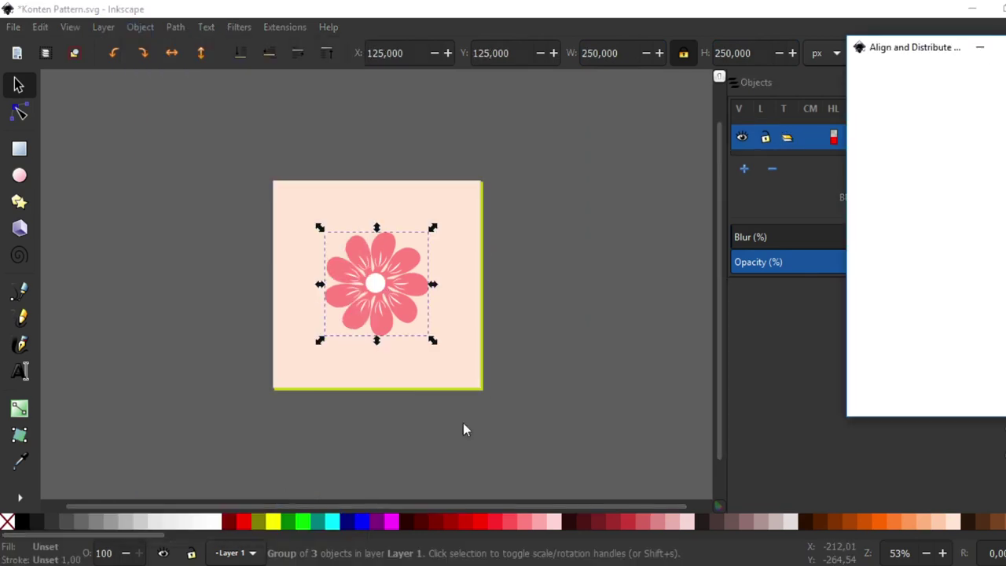
{"action": "left_click_drag", "start_coordinate": [935, 58], "coordinate": [722, 66]}
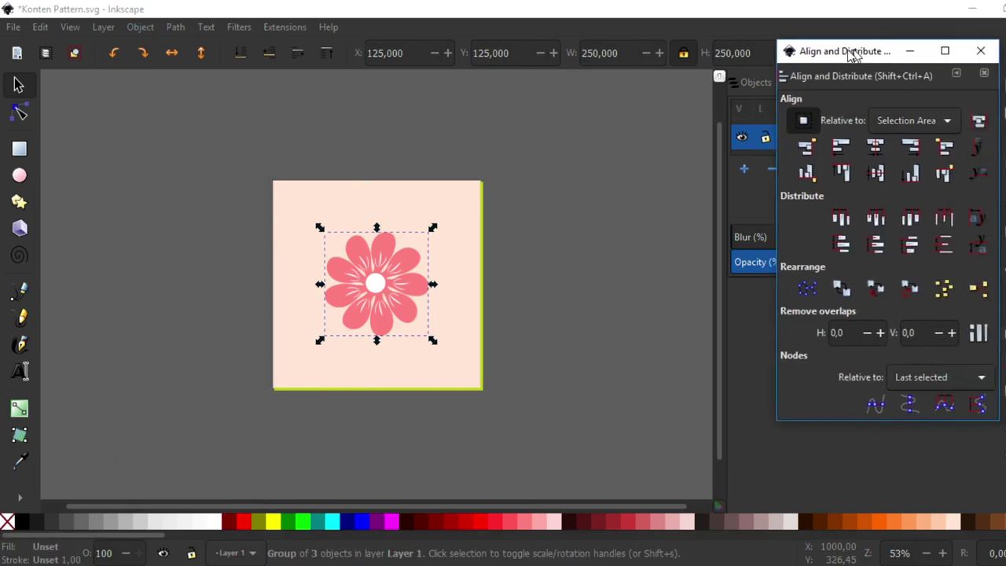
{"action": "left_click", "coordinate": [814, 127]}
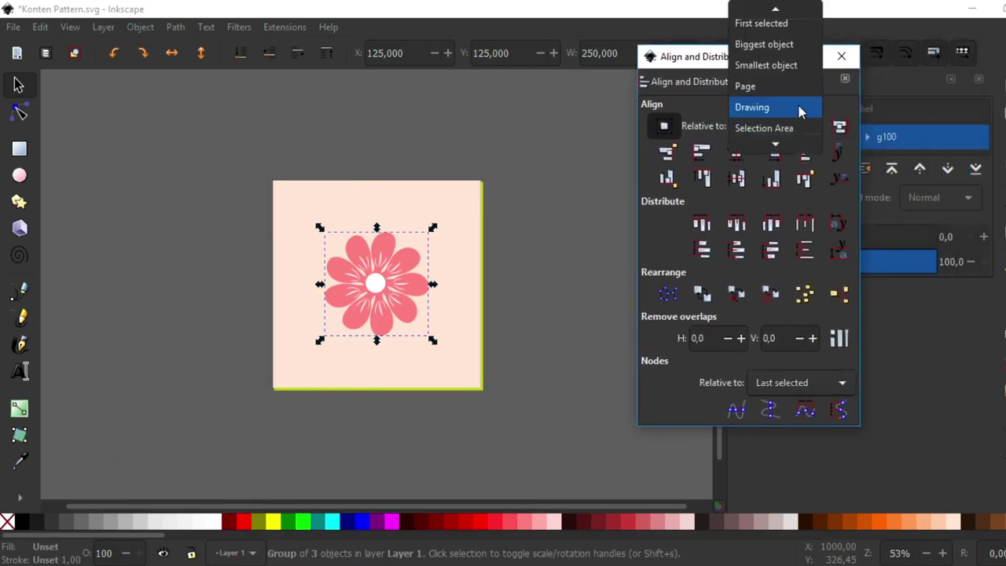
{"action": "left_click", "coordinate": [795, 90]}
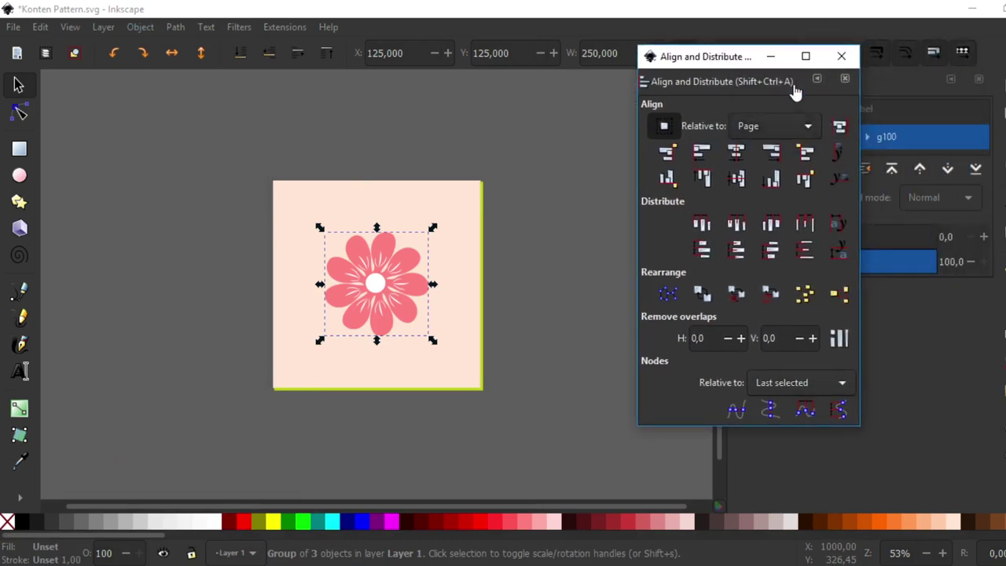
{"action": "left_click", "coordinate": [736, 153]}
{"action": "left_click", "coordinate": [703, 179]}
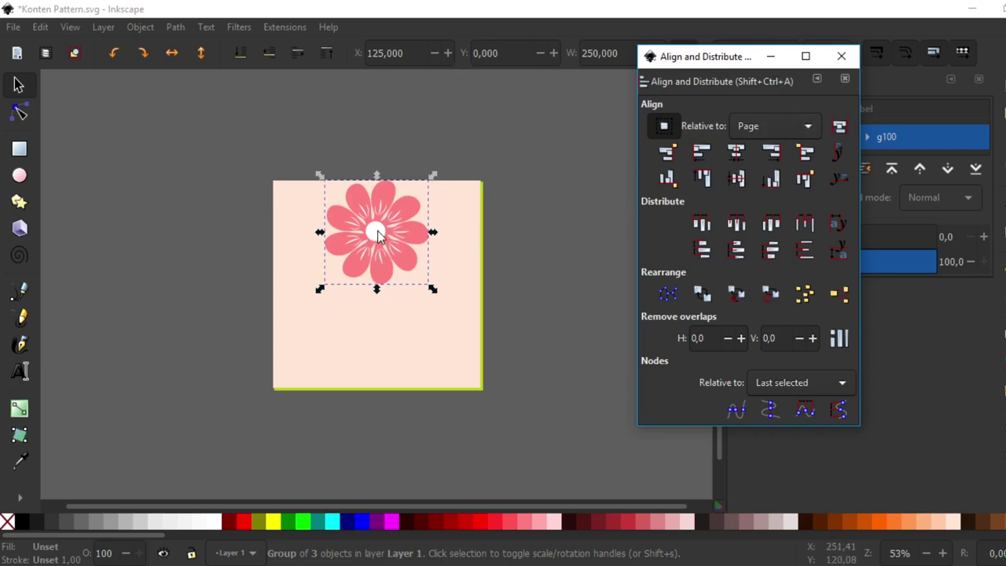
- Move the flower up to Y -125 so it straddles the tile's top edge
{"action": "left_click_drag", "start_coordinate": [377, 234], "coordinate": [382, 159]}
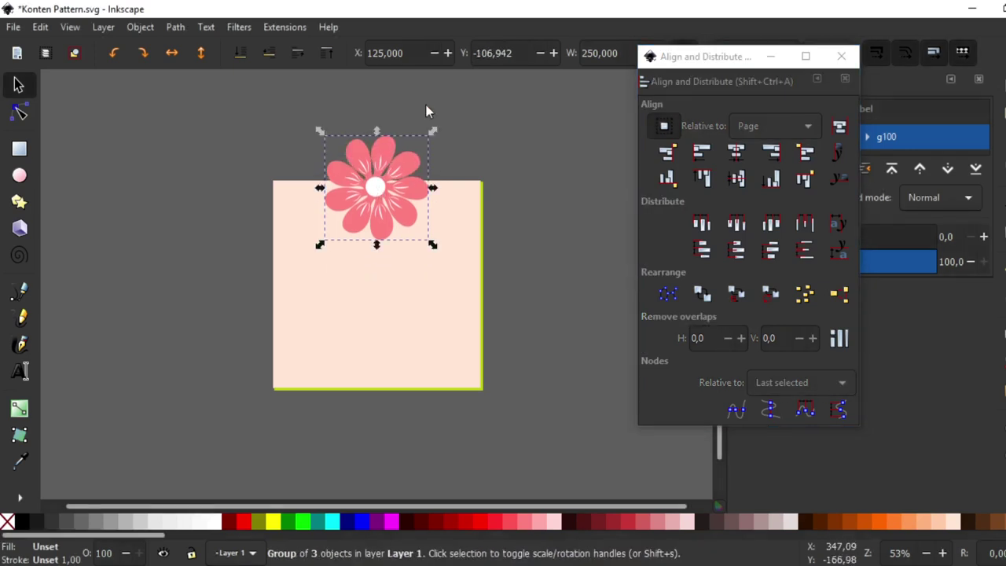
{"action": "double_click", "coordinate": [495, 53]}
{"action": "key", "text": "BackSpace"}
{"action": "key", "text": "BackSpace"}
{"action": "key", "text": "BackSpace"}
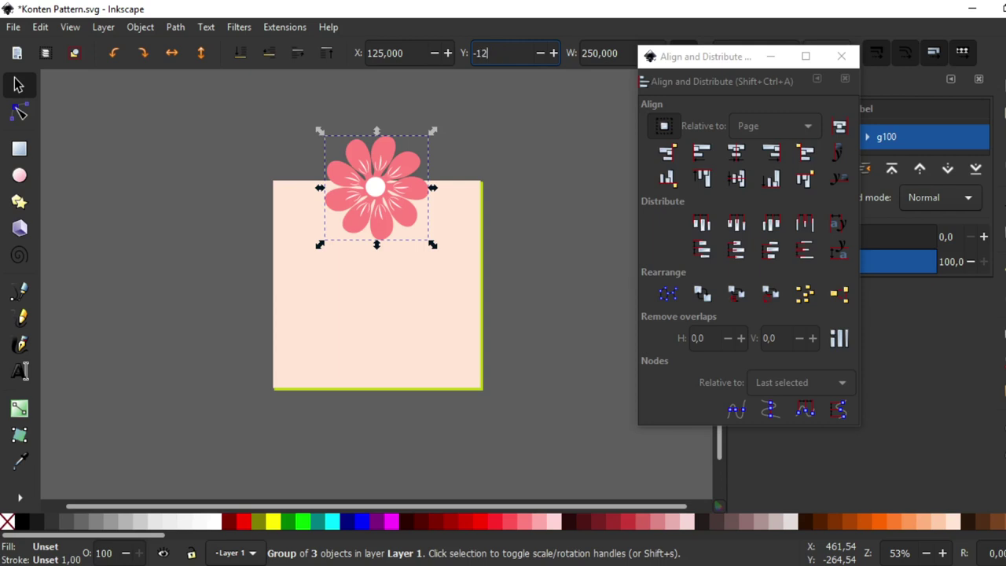
{"action": "key", "text": "Return"}
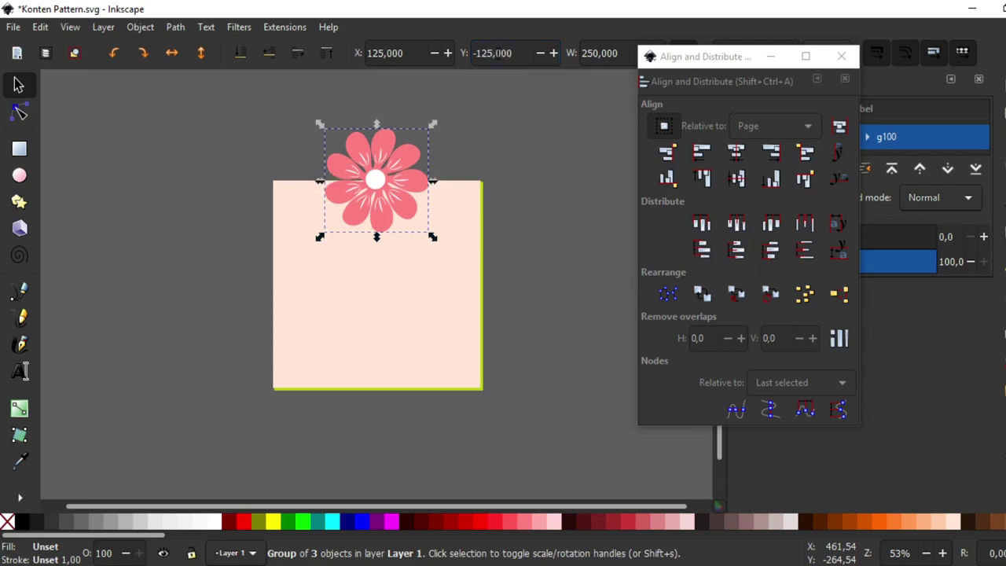
{"action": "double_click", "coordinate": [816, 83]}
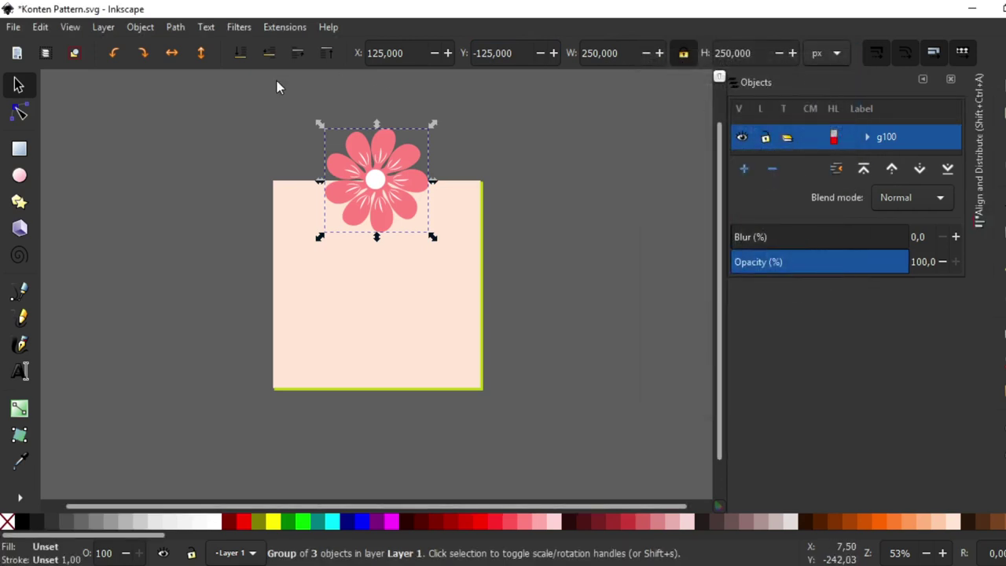
- Duplicate the top-edge flower in place and set the arrow-key move step to 500 px
{"action": "right_click", "coordinate": [377, 183]}
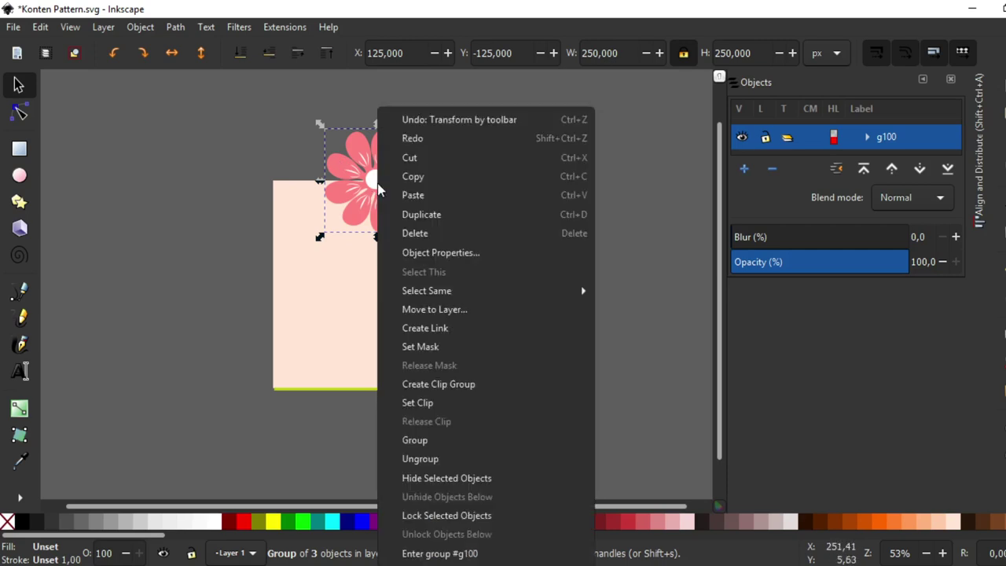
{"action": "left_click", "coordinate": [469, 215]}
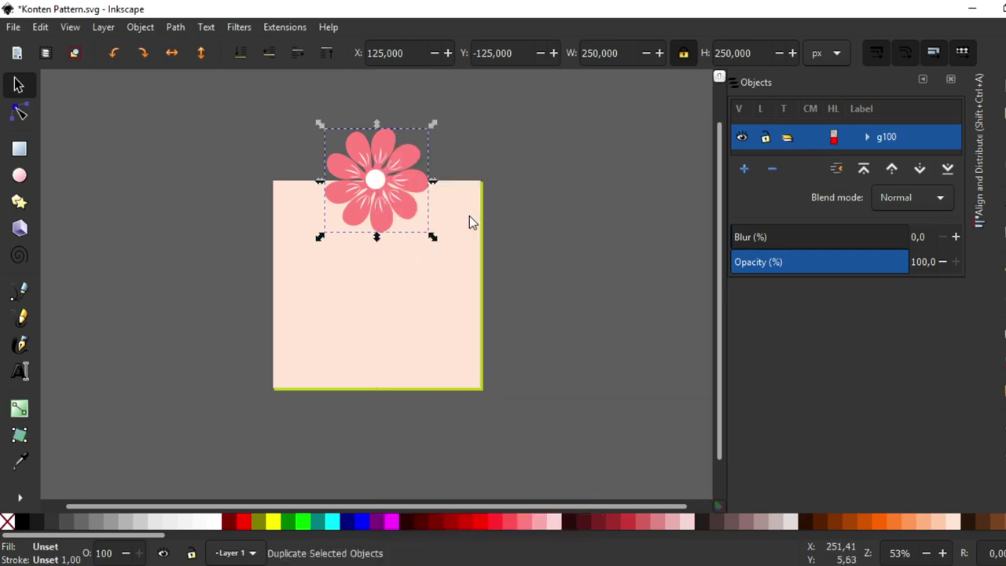
{"action": "left_click", "coordinate": [40, 27]}
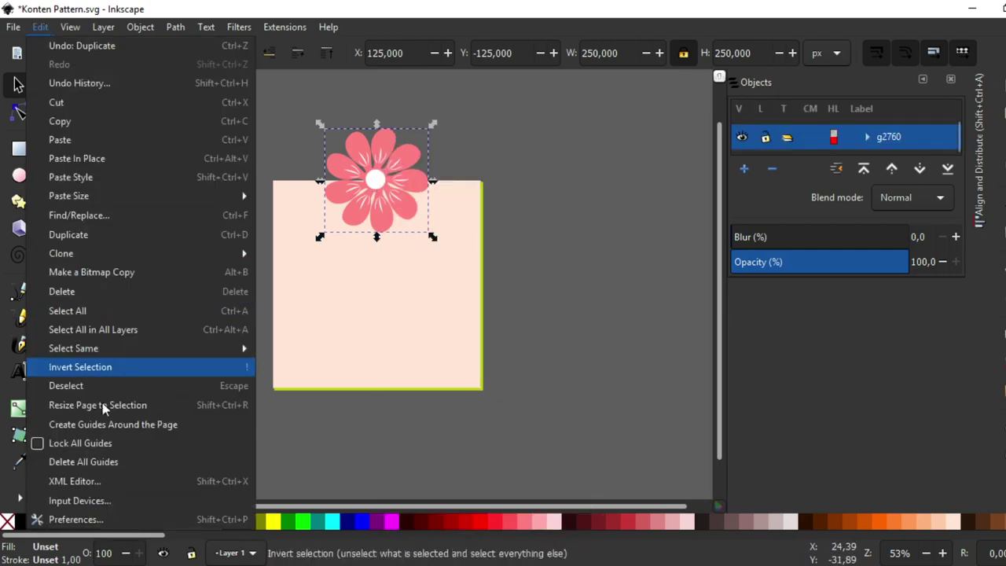
{"action": "left_click", "coordinate": [136, 519]}
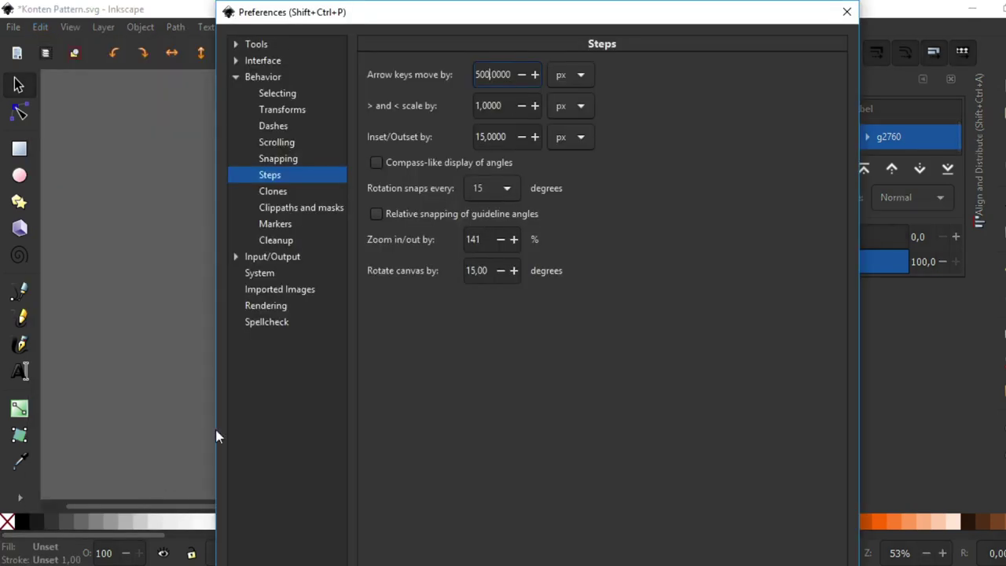
{"action": "double_click", "coordinate": [483, 74]}
{"action": "left_click", "coordinate": [848, 12]}
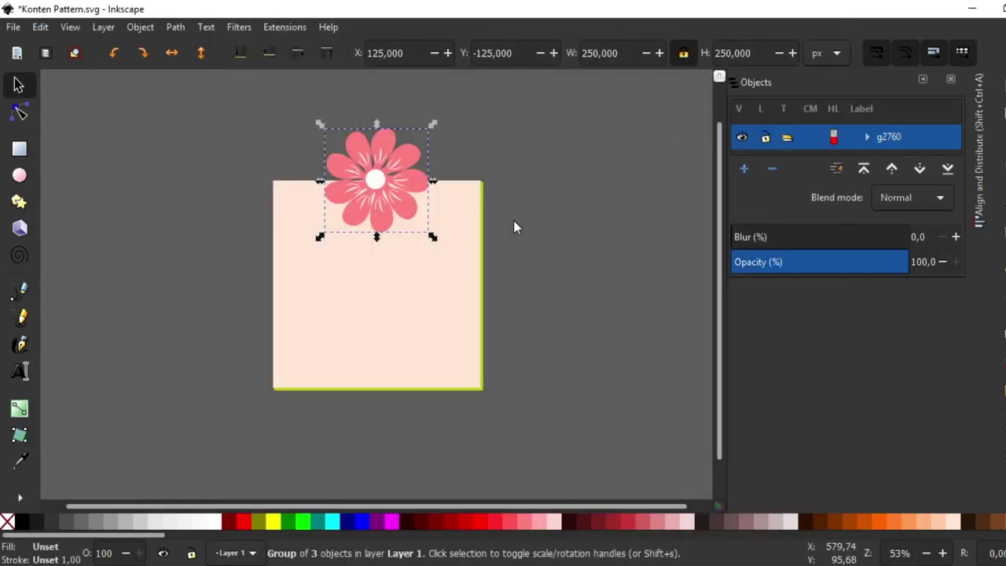
- Move the duplicate flower 500 px down to the bottom edge and duplicate it
{"action": "key", "text": "ctrl+d"}
{"action": "key", "text": "Down"}
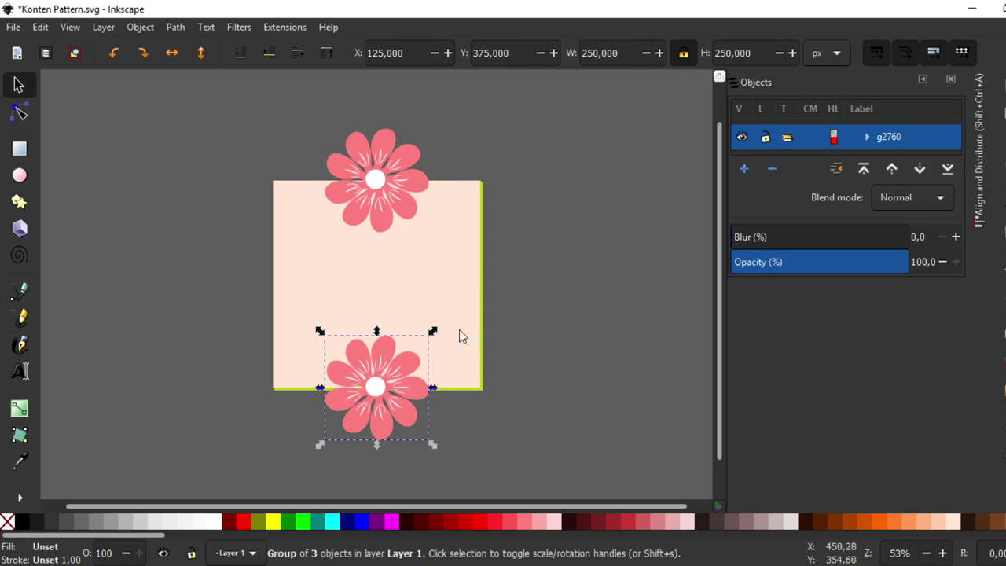
{"action": "right_click", "coordinate": [377, 393]}
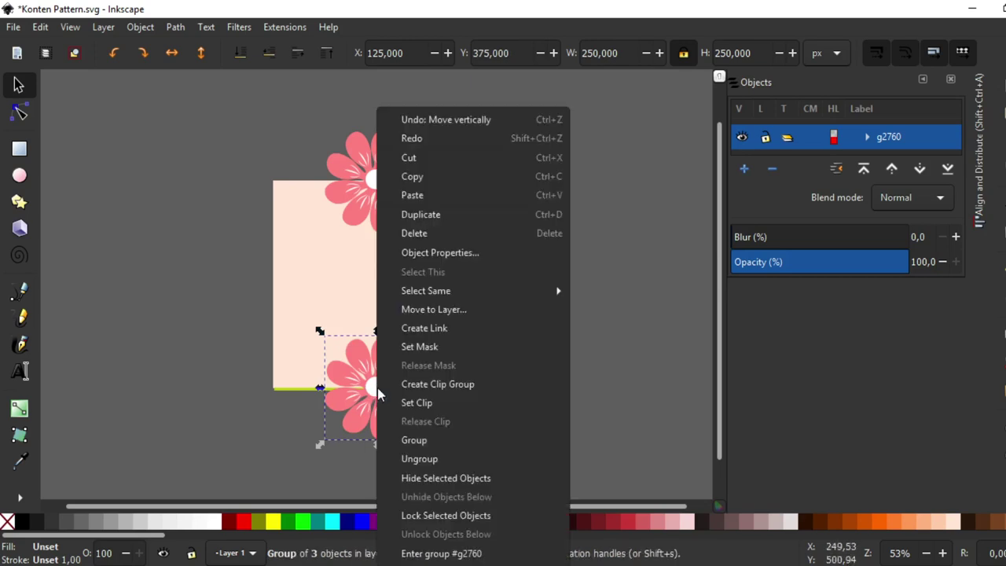
{"action": "left_click", "coordinate": [478, 215]}
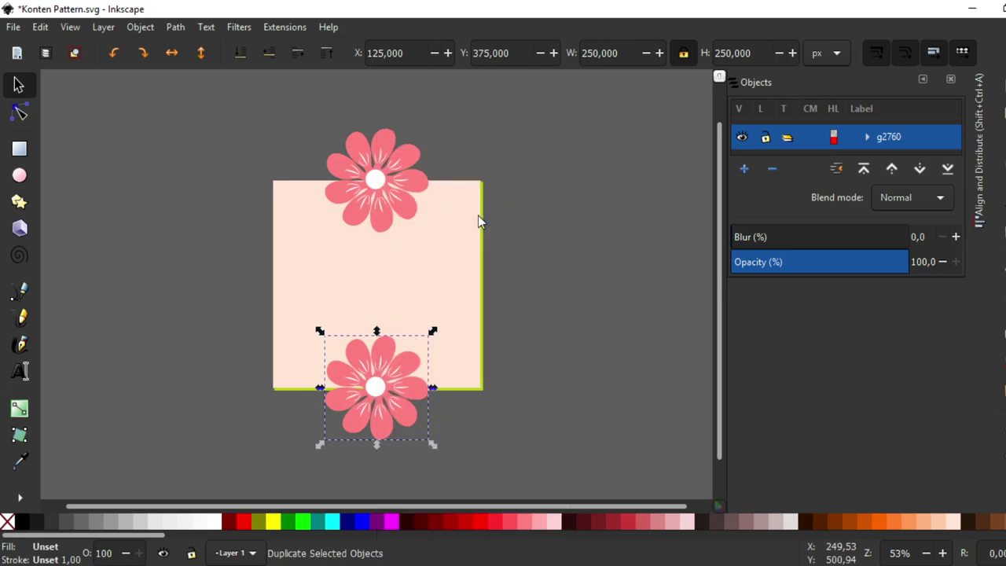
- Centre the copy vertically on the page and place it at X -125 on the left edge
{"action": "left_click", "coordinate": [979, 165]}
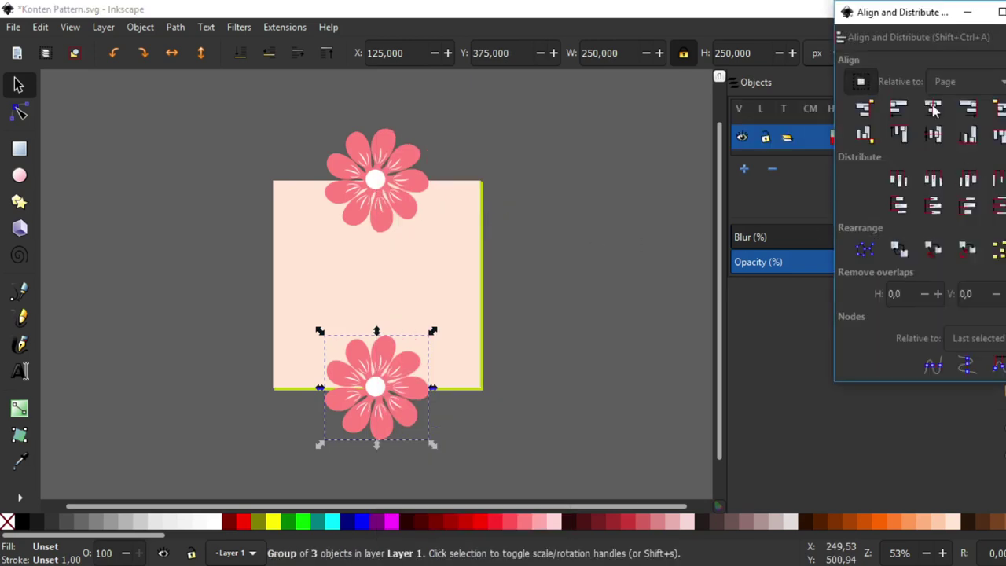
{"action": "left_click", "coordinate": [935, 134]}
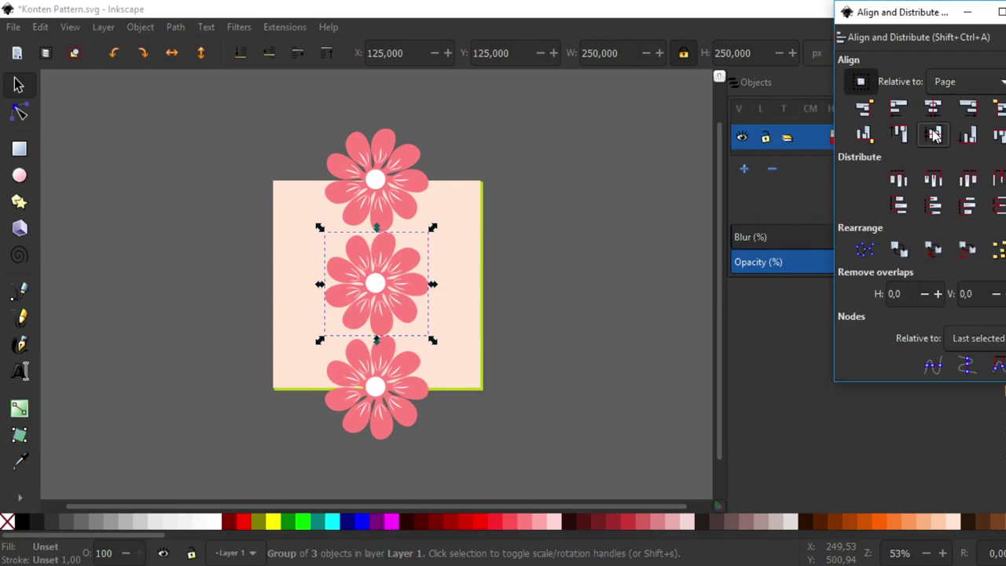
{"action": "left_click", "coordinate": [899, 110]}
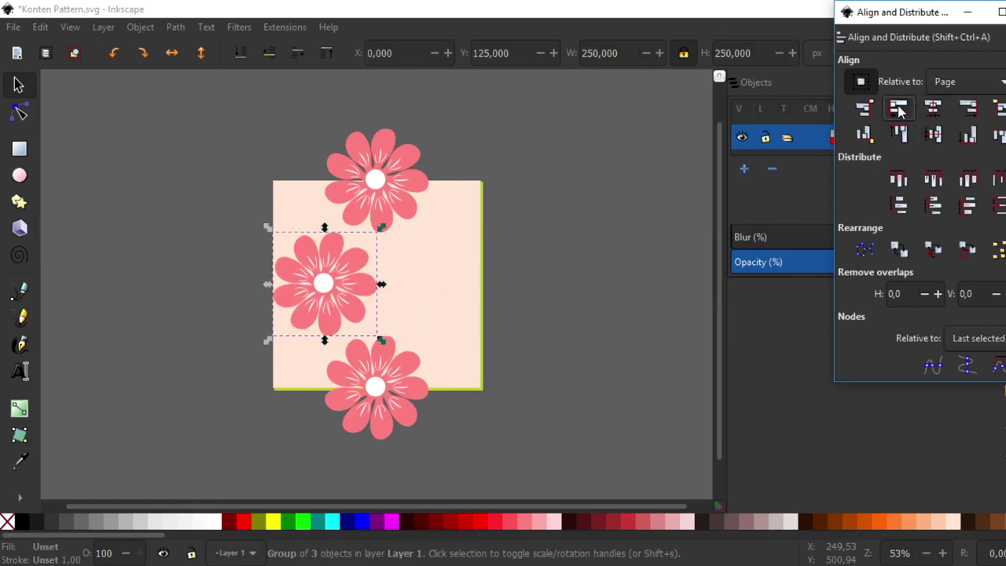
{"action": "left_click", "coordinate": [968, 12]}
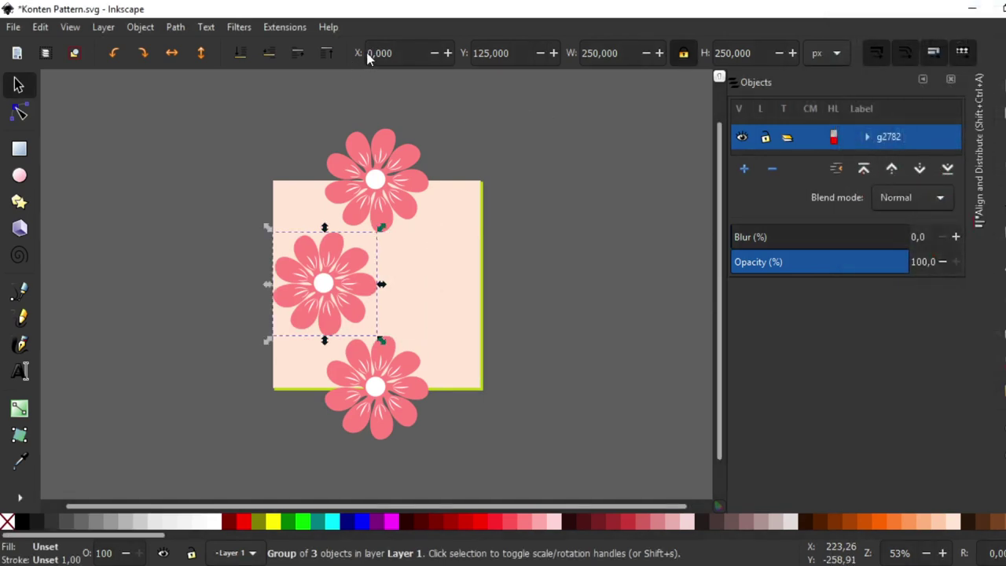
{"action": "type", "text": "-"}
{"action": "type", "text": "125"}
{"action": "key", "text": "Return"}
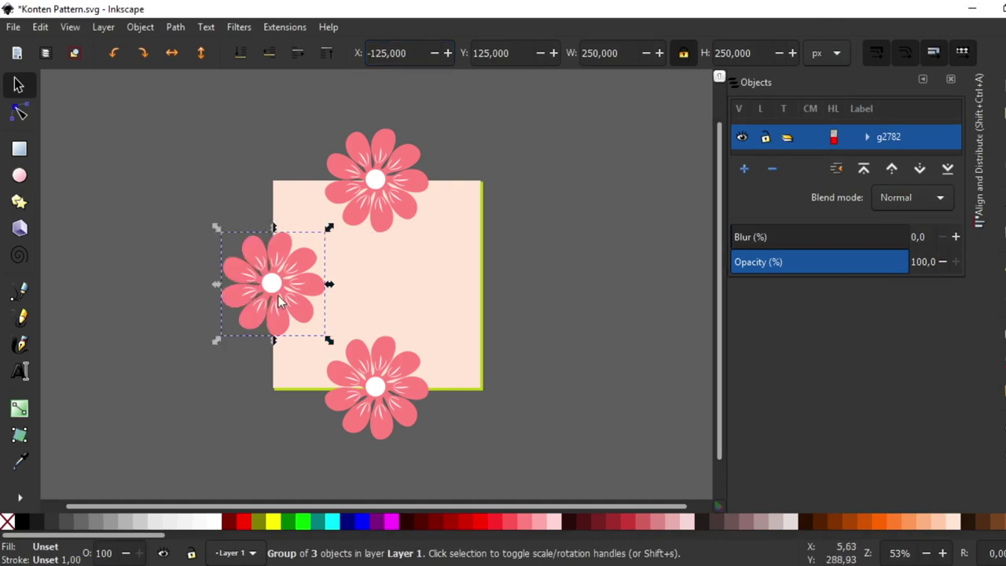
- Duplicate the left-edge flower, move the copy to X 375 on the right edge, and select the square
{"action": "right_click", "coordinate": [299, 273]}
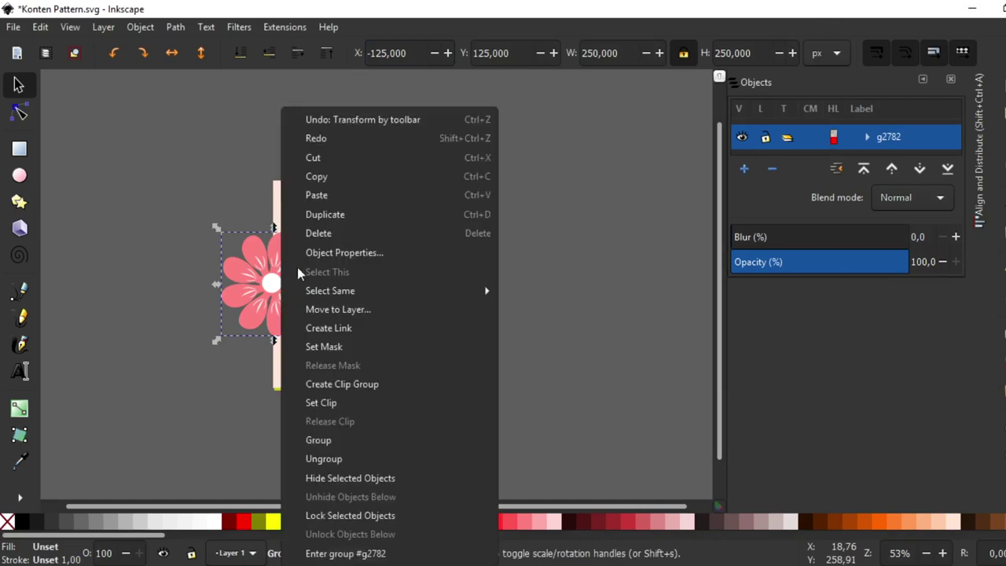
{"action": "left_click", "coordinate": [344, 214]}
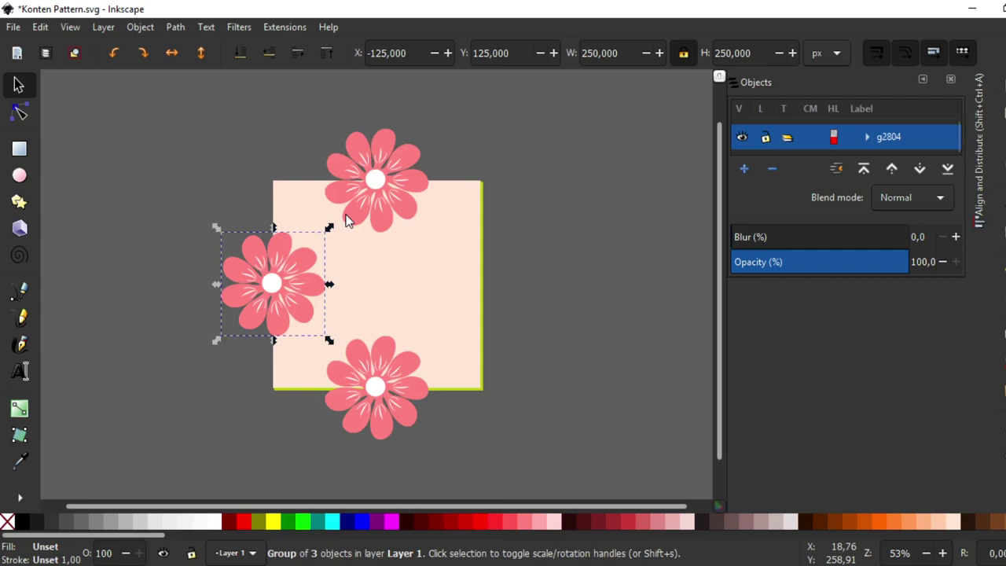
{"action": "key", "text": "h"}
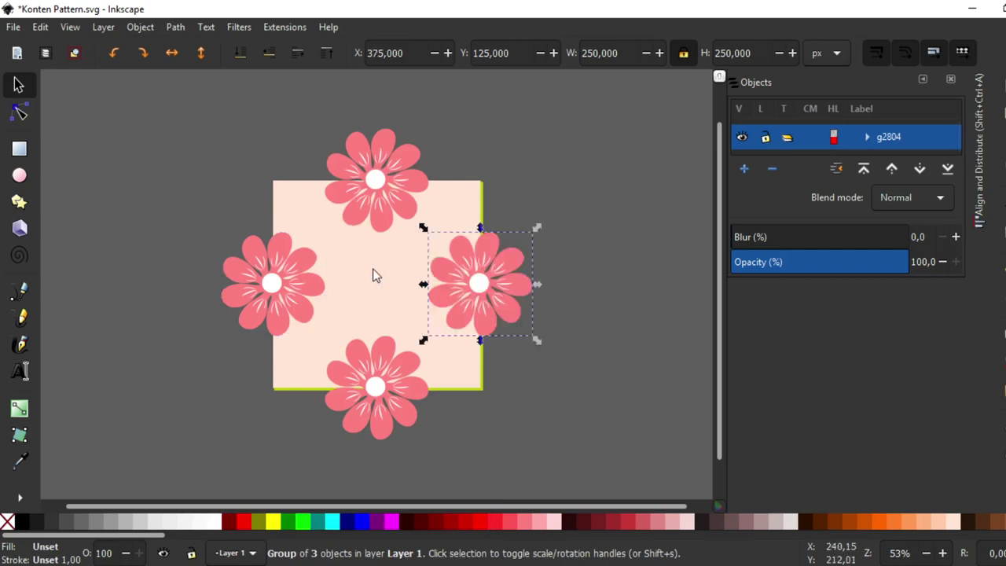
{"action": "left_click", "coordinate": [374, 274]}
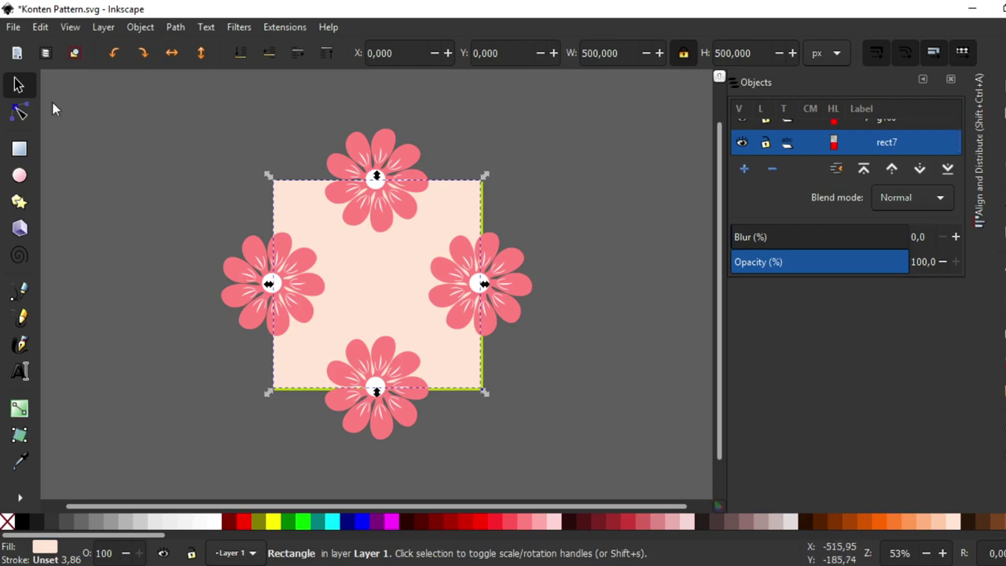
- Convert the peach square into a path
{"action": "left_click", "coordinate": [18, 114]}
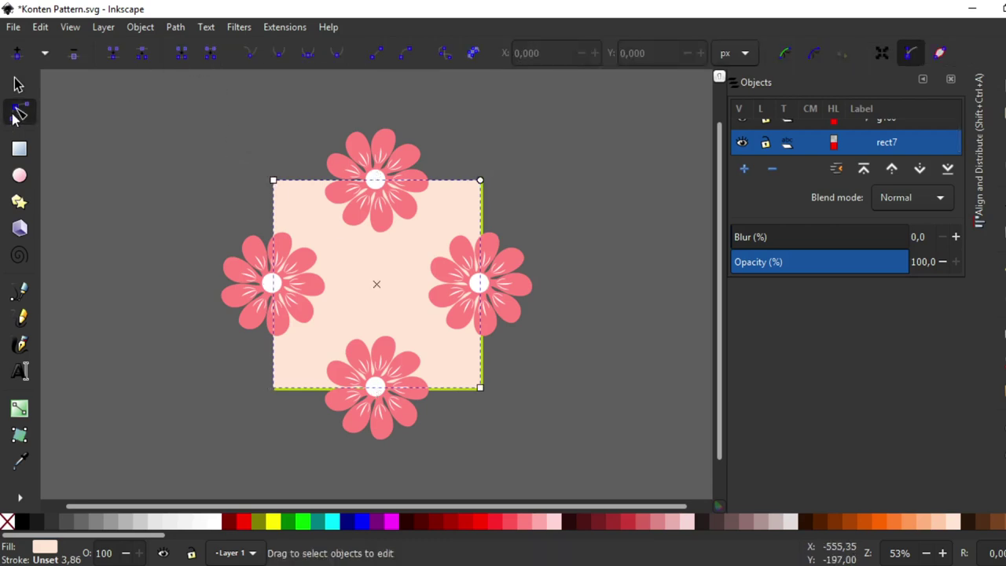
{"action": "left_click", "coordinate": [176, 32]}
{"action": "left_click", "coordinate": [197, 46]}
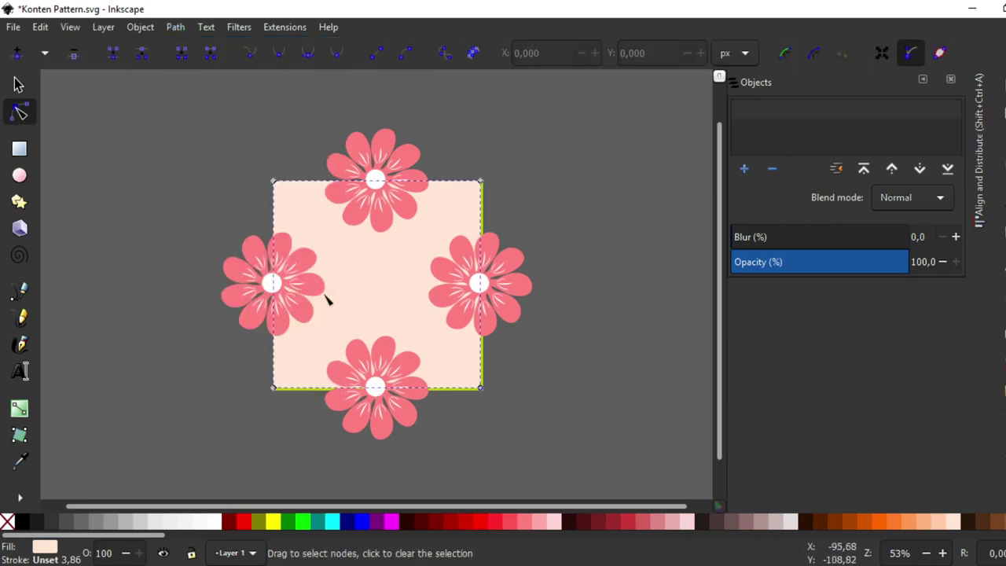
{"action": "key", "text": "s"}
- Duplicate the square path, raise it above the flowers, and select it with all four flowers
{"action": "right_click", "coordinate": [345, 263]}
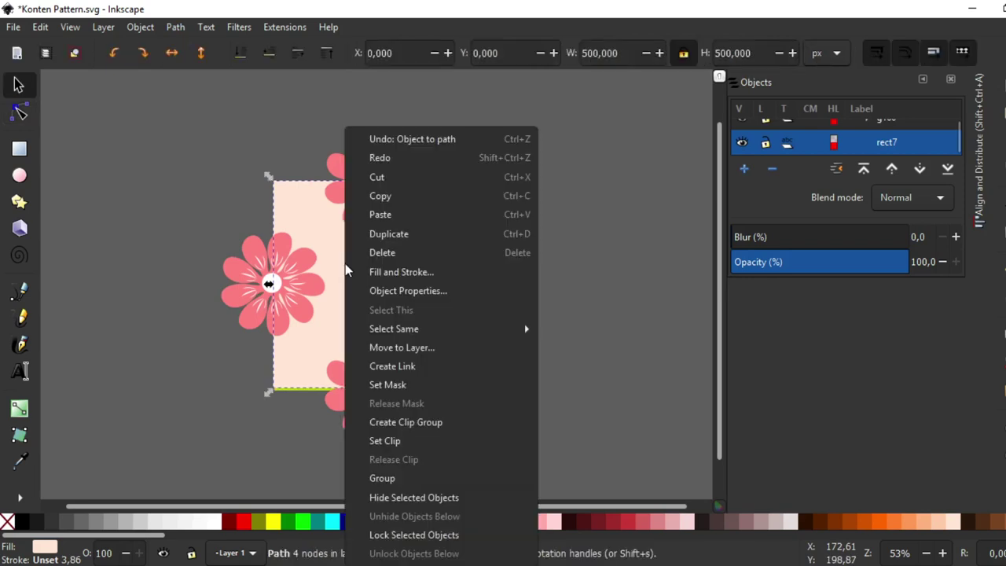
{"action": "left_click", "coordinate": [375, 234]}
{"action": "key", "text": "Home"}
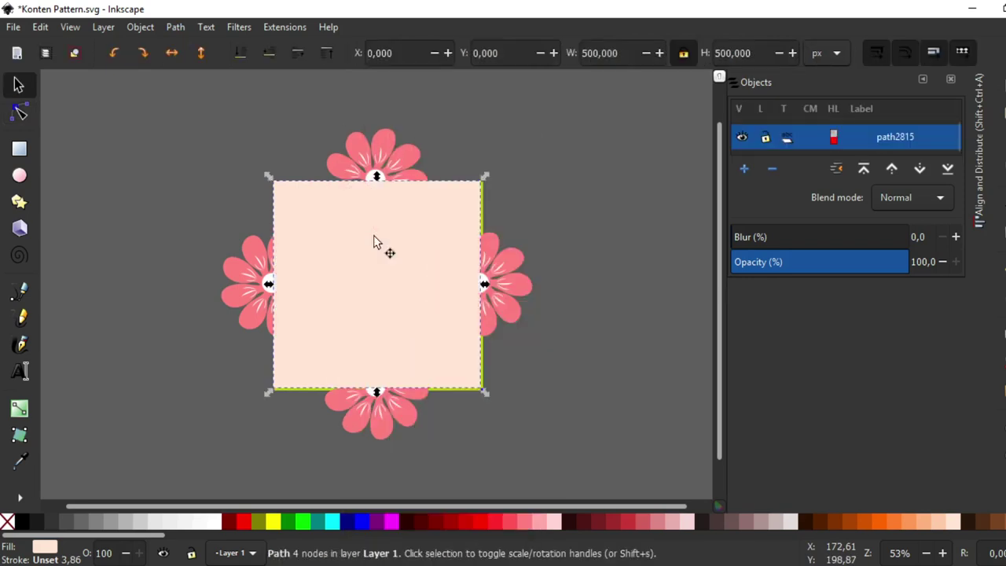
{"action": "left_click_drag", "start_coordinate": [160, 103], "coordinate": [615, 451]}
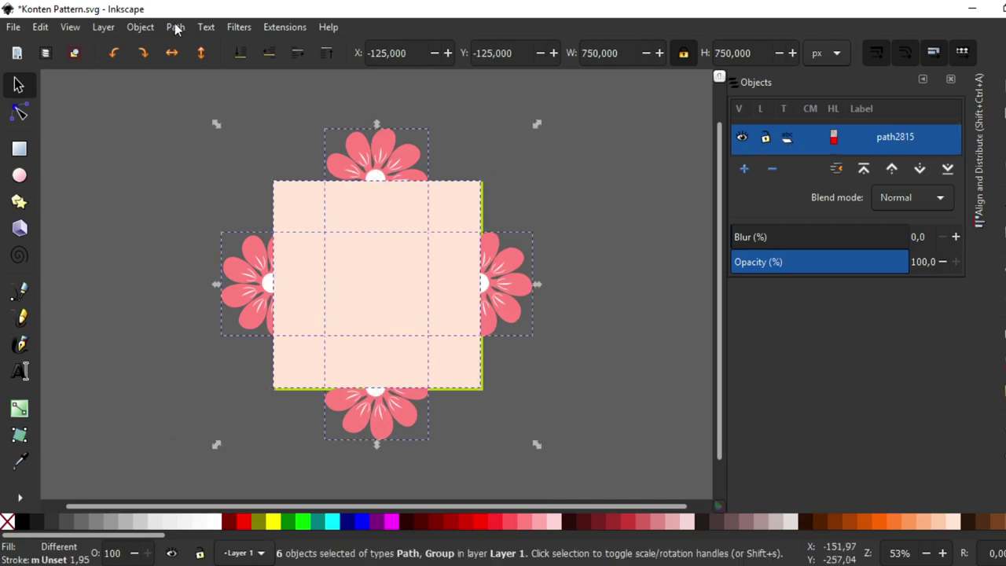
{"action": "left_click", "coordinate": [142, 30]}
{"action": "mouse_move", "coordinate": [236, 197]}
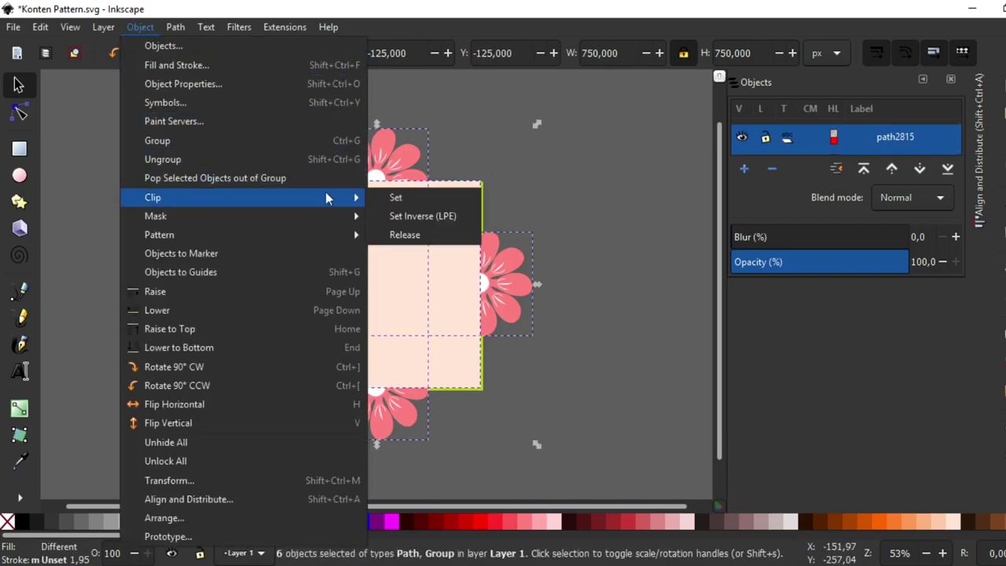
- Clip the four edge flowers to the 500×500 square and group all five objects as tile g2866
{"action": "left_click", "coordinate": [445, 202]}
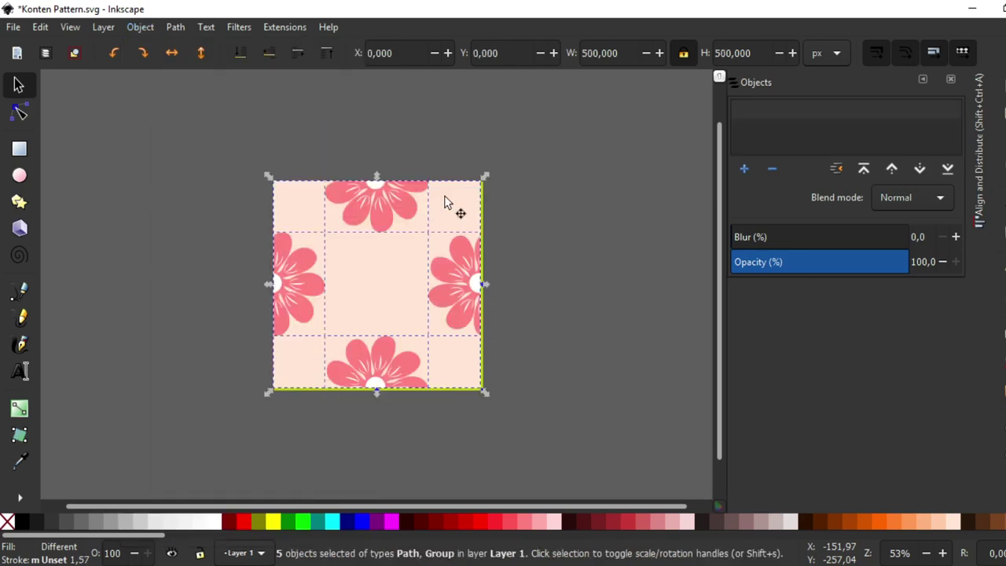
{"action": "right_click", "coordinate": [361, 252]}
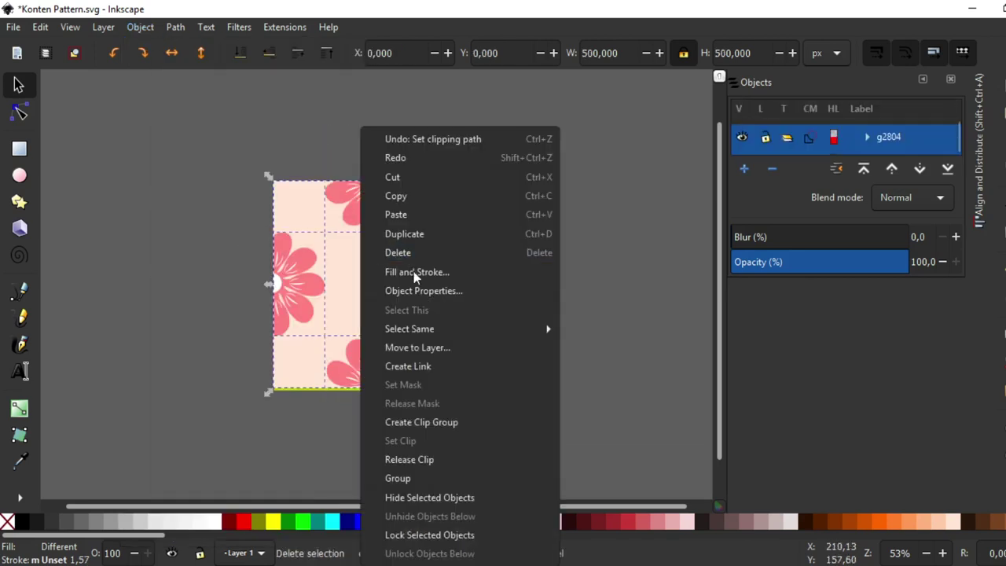
{"action": "left_click", "coordinate": [491, 478]}
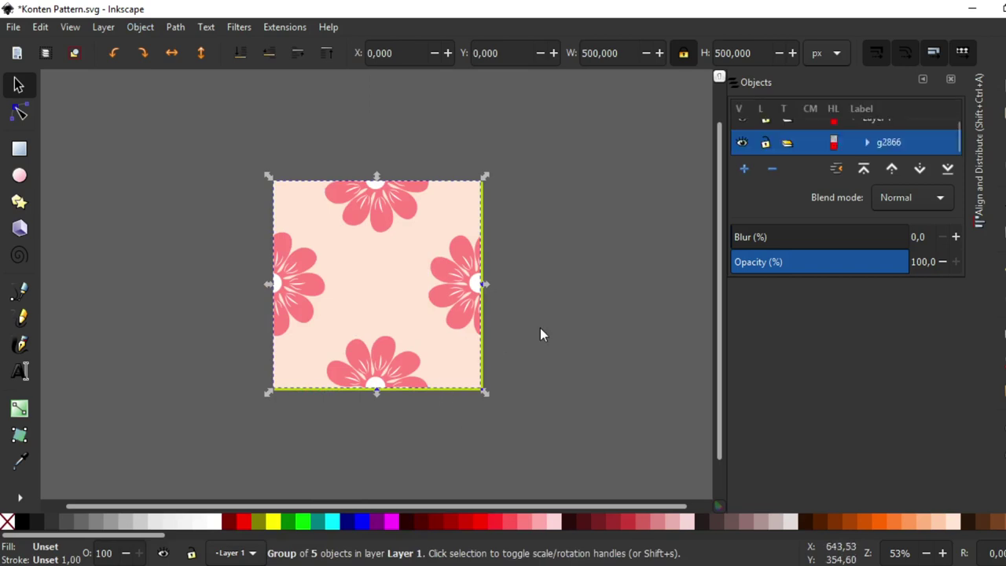
{"action": "key", "text": "minus"}
{"action": "key", "text": "minus"}
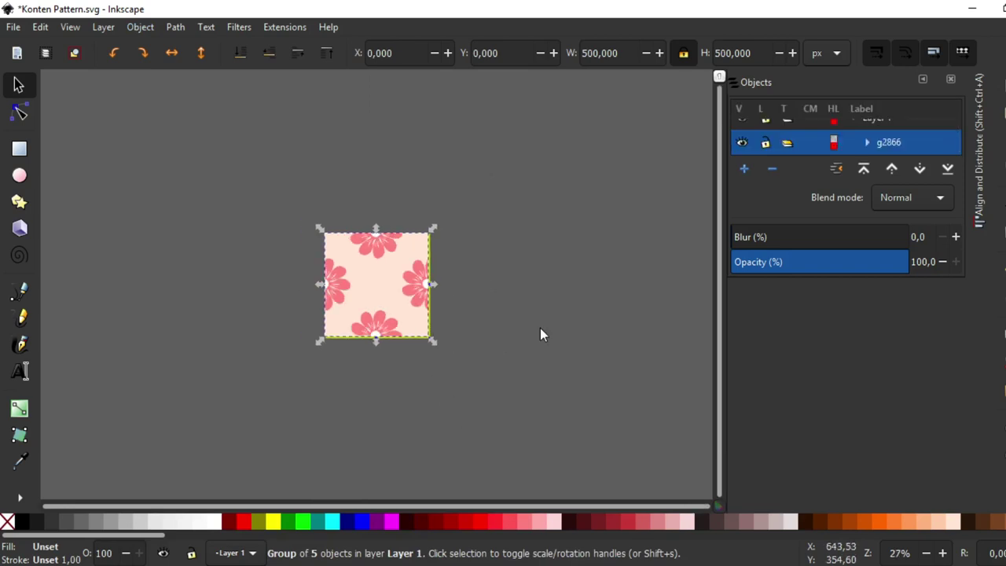
{"action": "key", "text": "minus"}
{"action": "scroll", "coordinate": [541, 328], "scroll_direction": "down", "scroll_amount": 1}
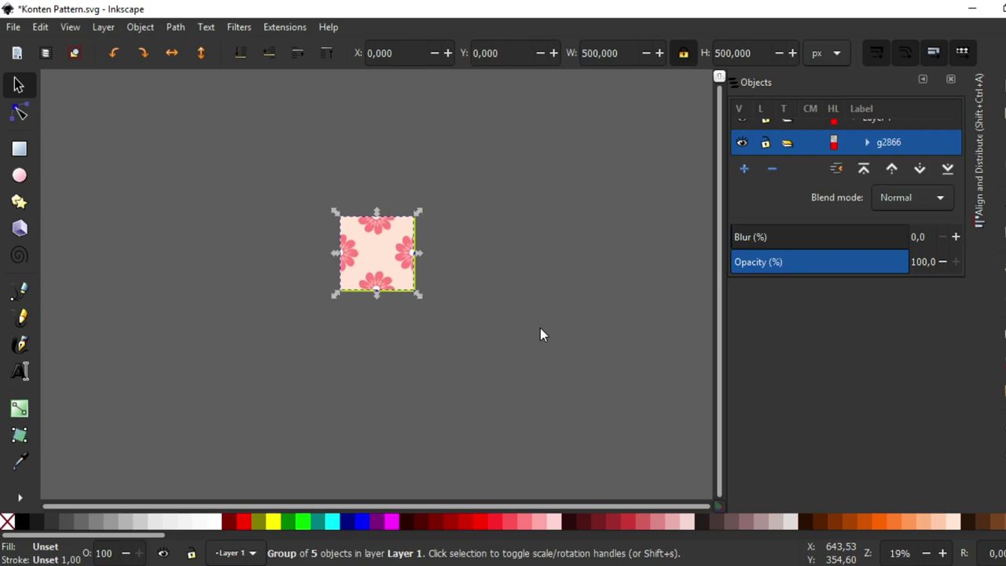
{"action": "scroll", "coordinate": [541, 334], "scroll_direction": "down", "scroll_amount": 1}
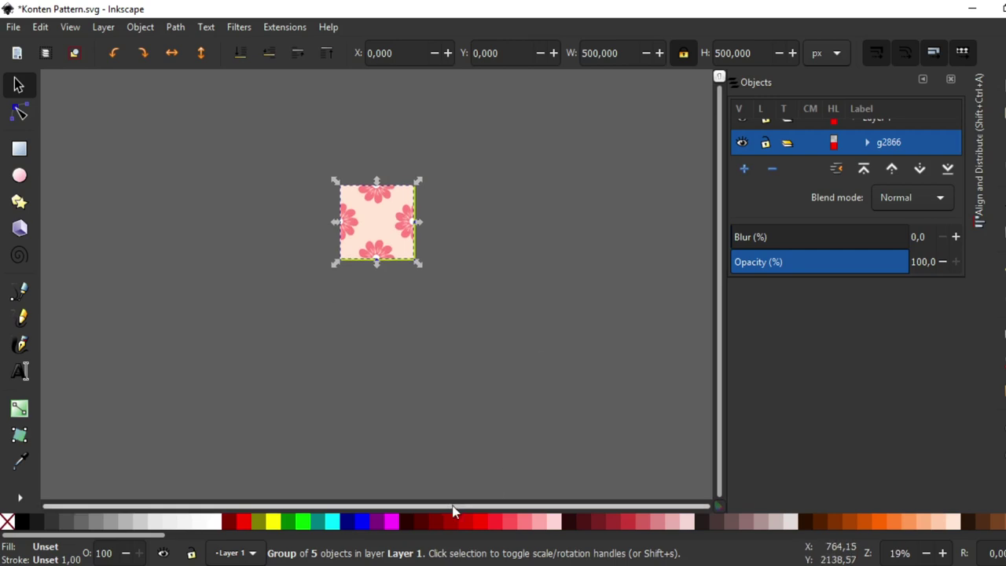
- Create a 6×8 grid of 48 tiled clones from the tile, review it, then remove them
{"action": "left_click", "coordinate": [39, 28]}
{"action": "mouse_move", "coordinate": [62, 253]}
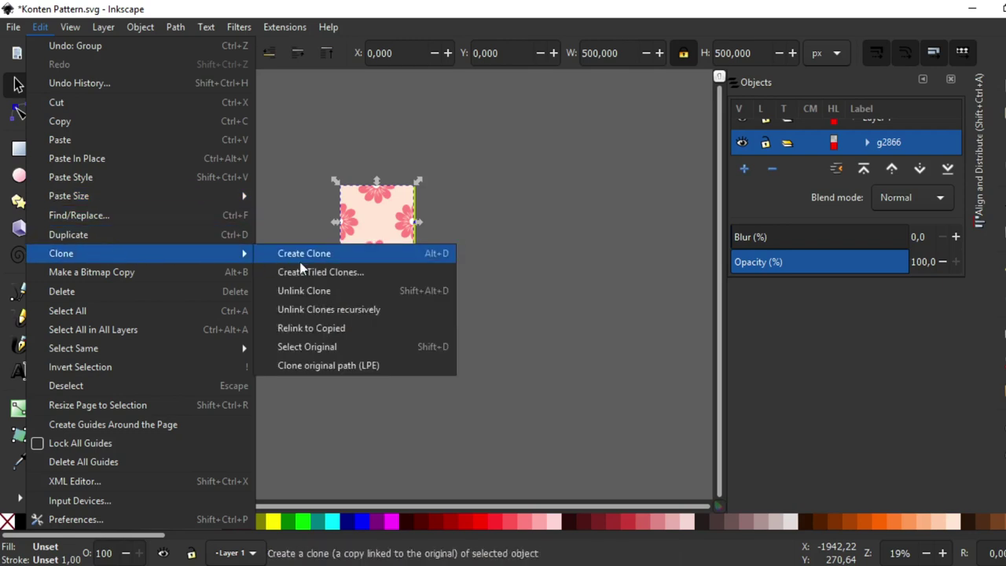
{"action": "left_click", "coordinate": [383, 274]}
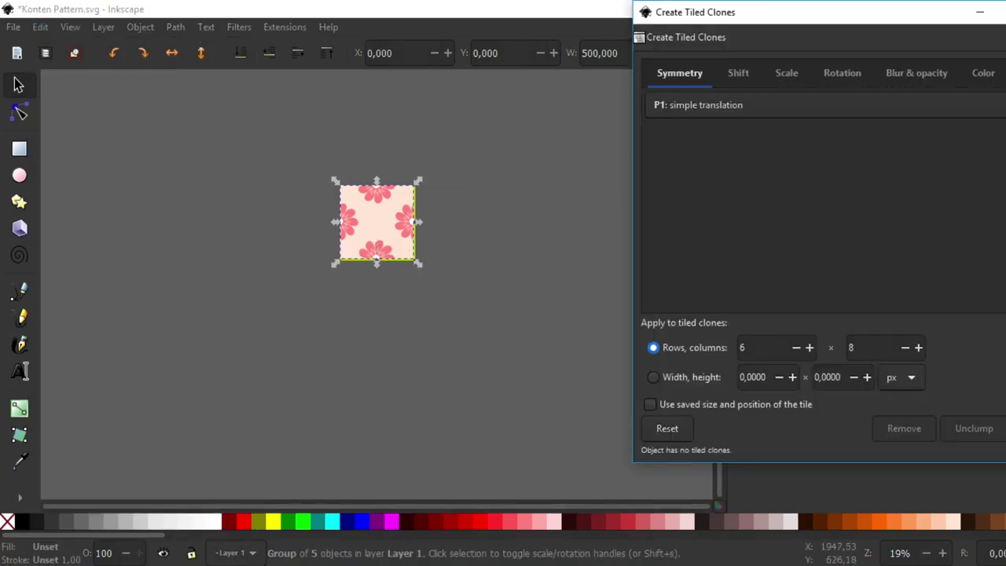
{"action": "key", "text": "alt+c"}
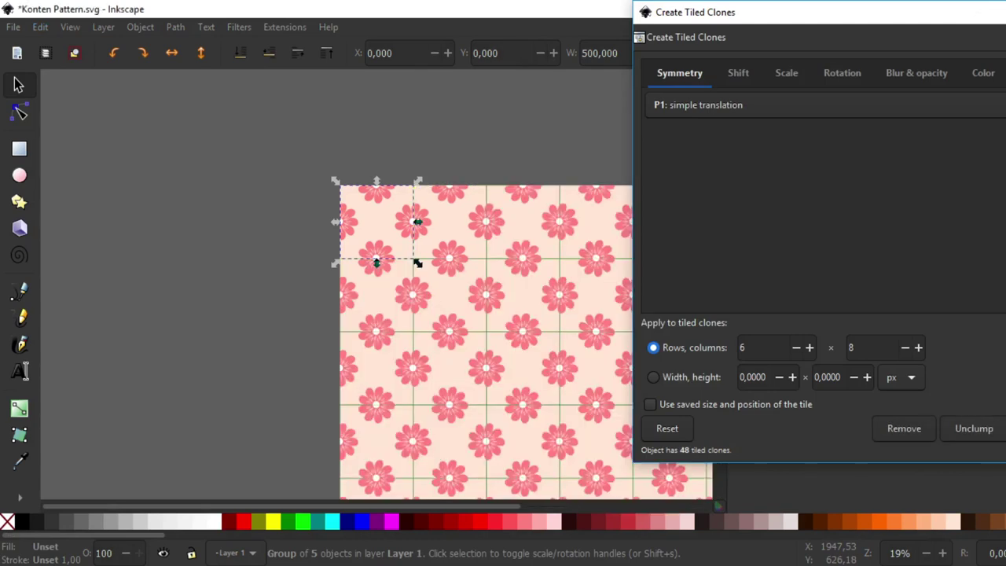
{"action": "key", "text": "minus"}
{"action": "scroll", "coordinate": [552, 220], "scroll_direction": "down", "scroll_amount": 2}
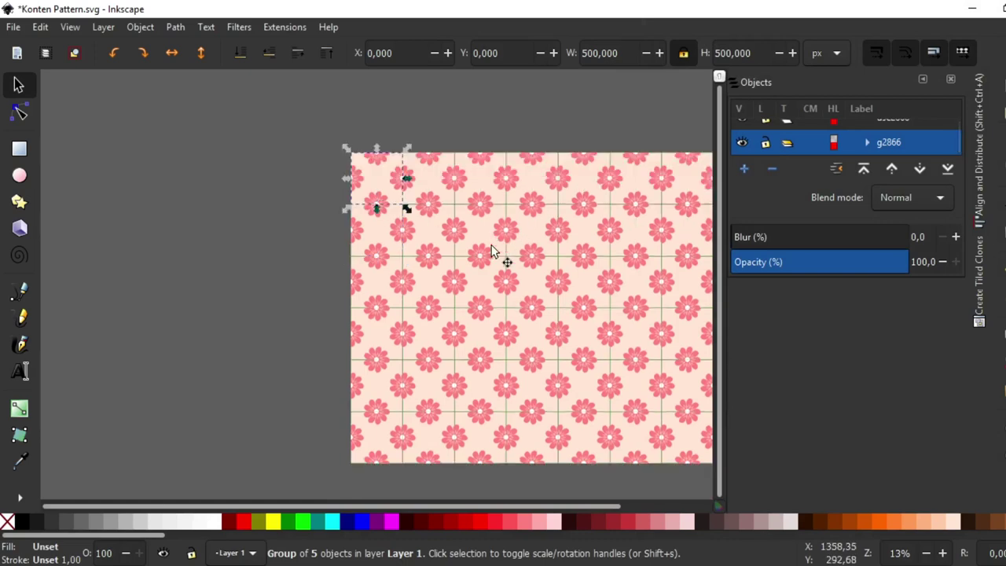
{"action": "scroll", "coordinate": [506, 260], "scroll_direction": "down", "scroll_amount": 2}
{"action": "left_click_drag", "start_coordinate": [388, 506], "coordinate": [487, 504]}
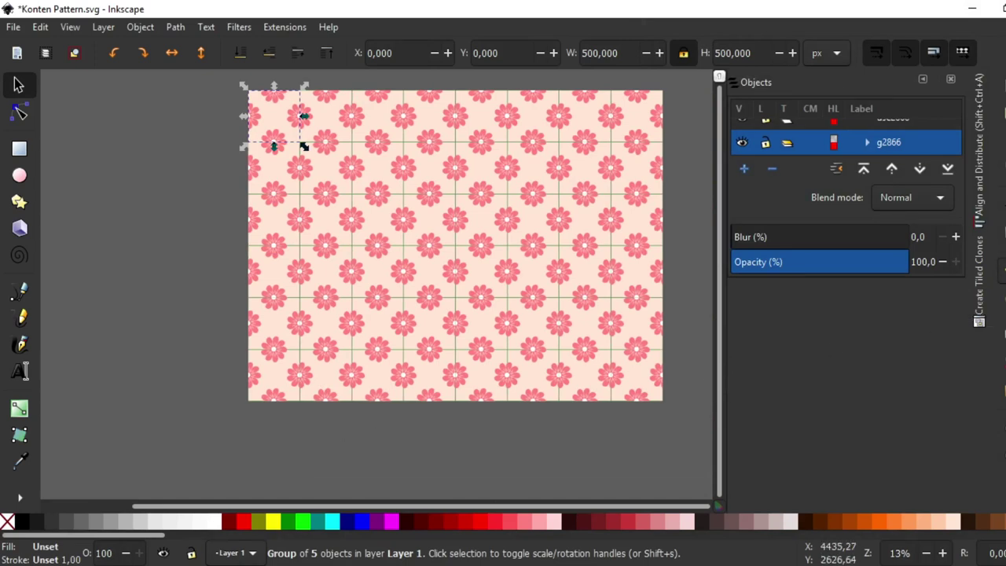
{"action": "left_click", "coordinate": [1002, 270]}
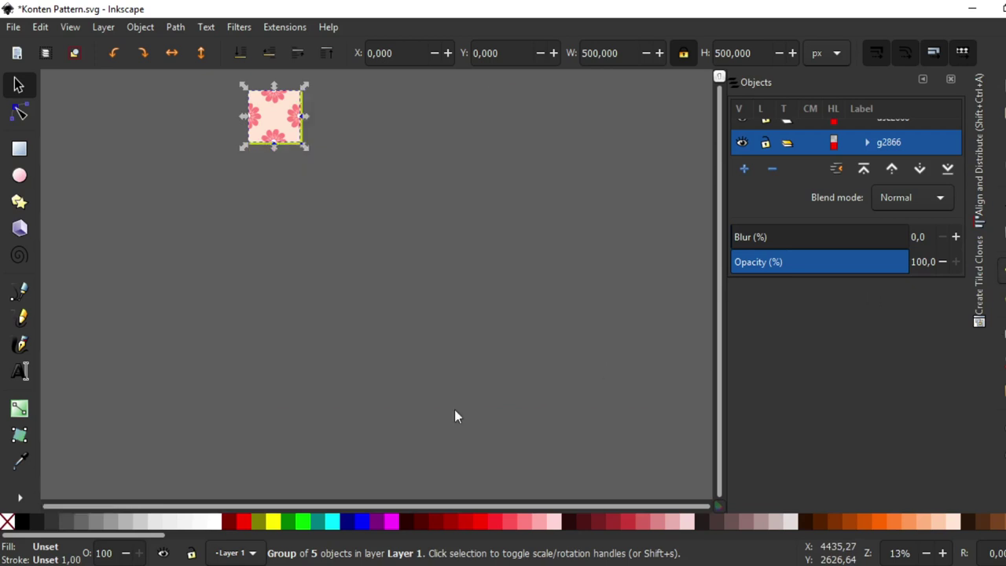
- Remove the tile's stroke and create a 5×5 grid of 25 tiled clones from it
{"action": "right_click", "coordinate": [47, 560]}
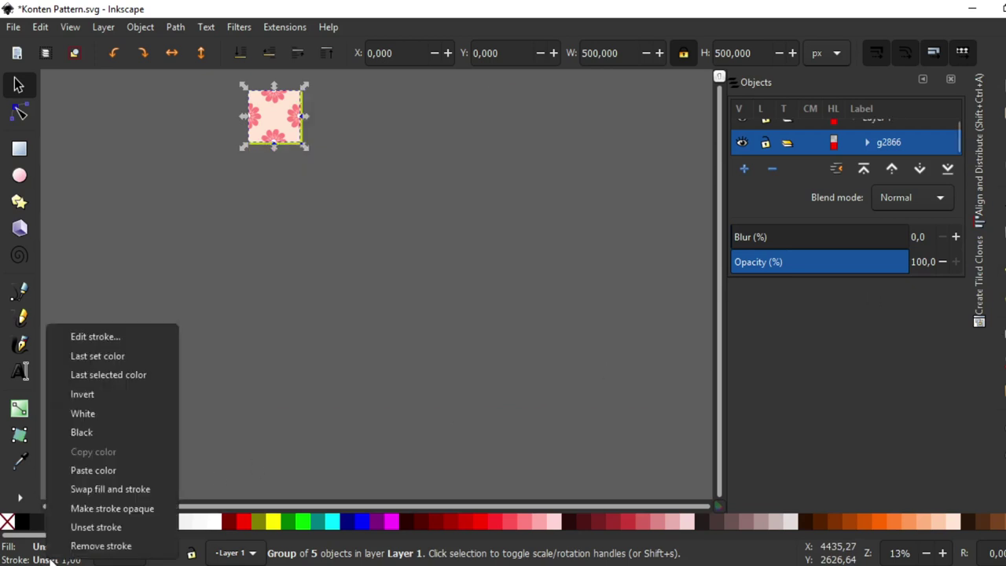
{"action": "left_click", "coordinate": [101, 545]}
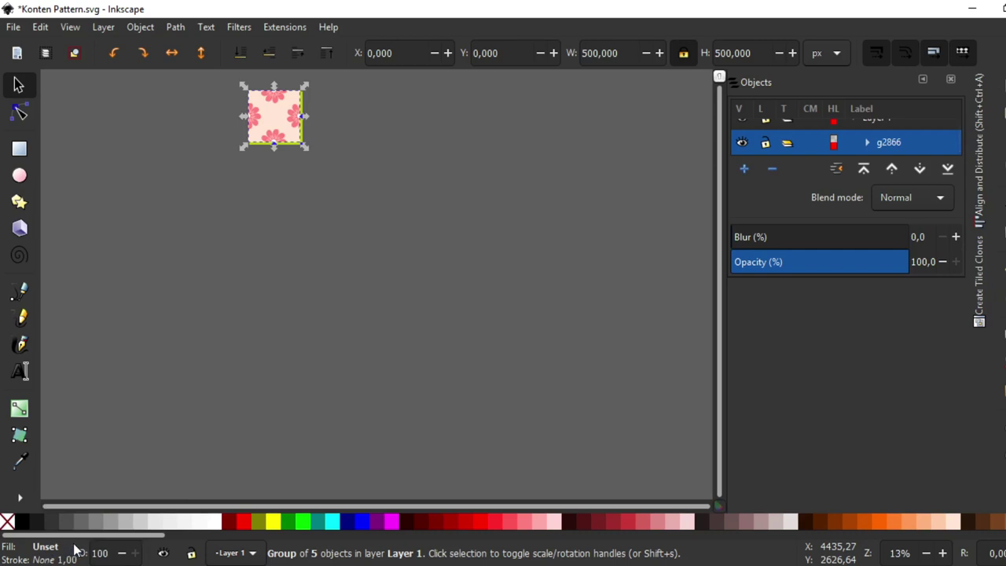
{"action": "left_click", "coordinate": [981, 272]}
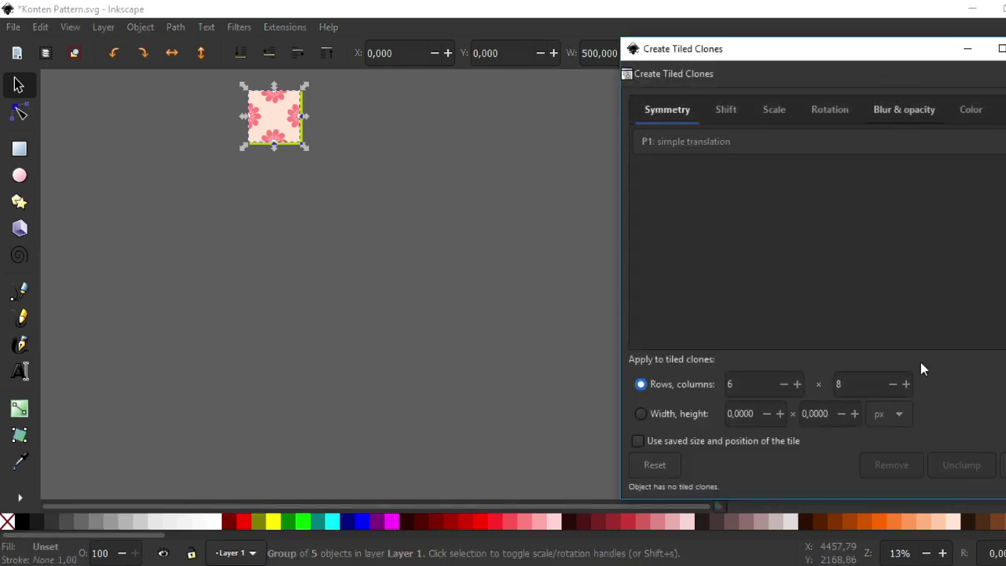
{"action": "left_click", "coordinate": [892, 384]}
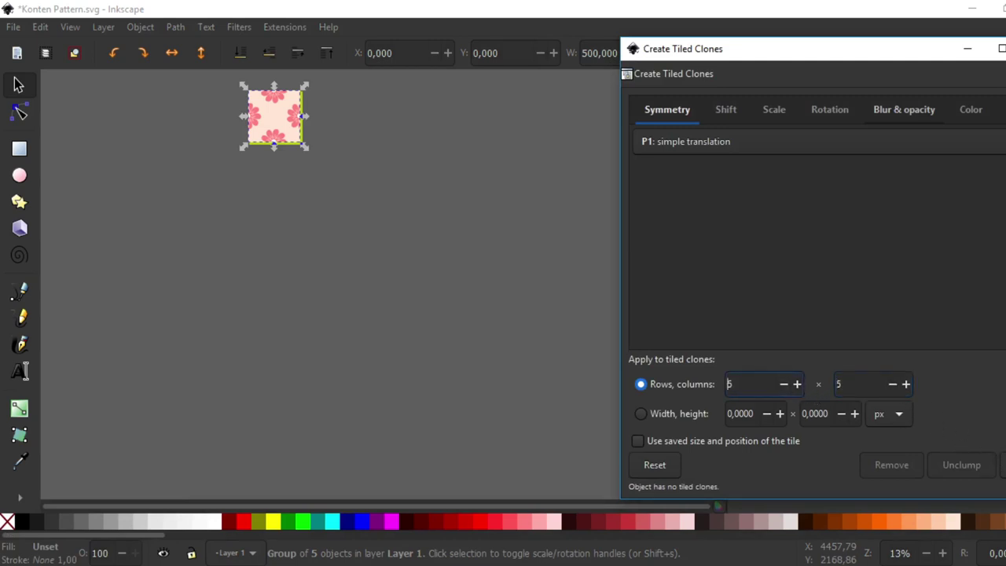
{"action": "left_click", "coordinate": [1004, 465]}
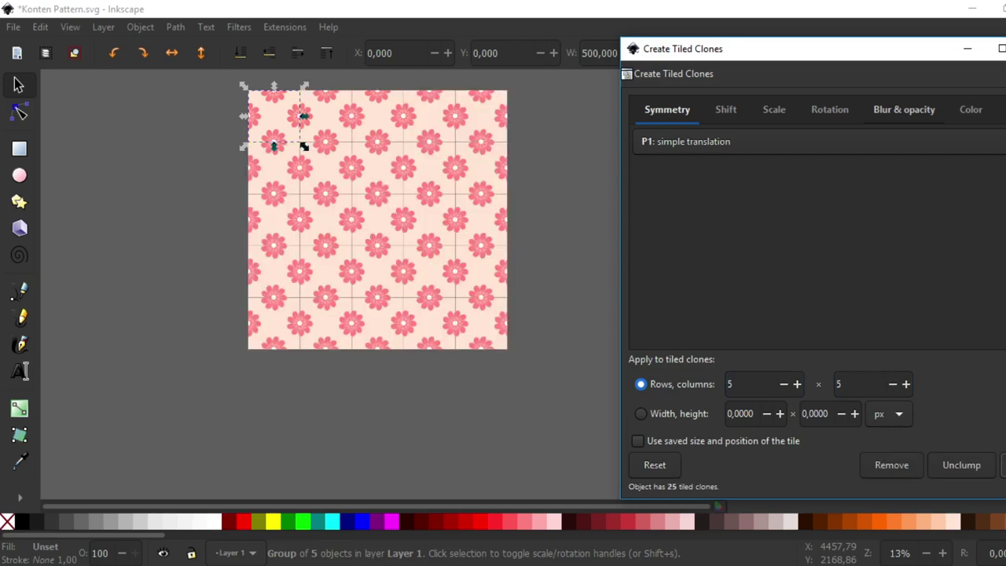
{"action": "left_click", "coordinate": [1002, 48]}
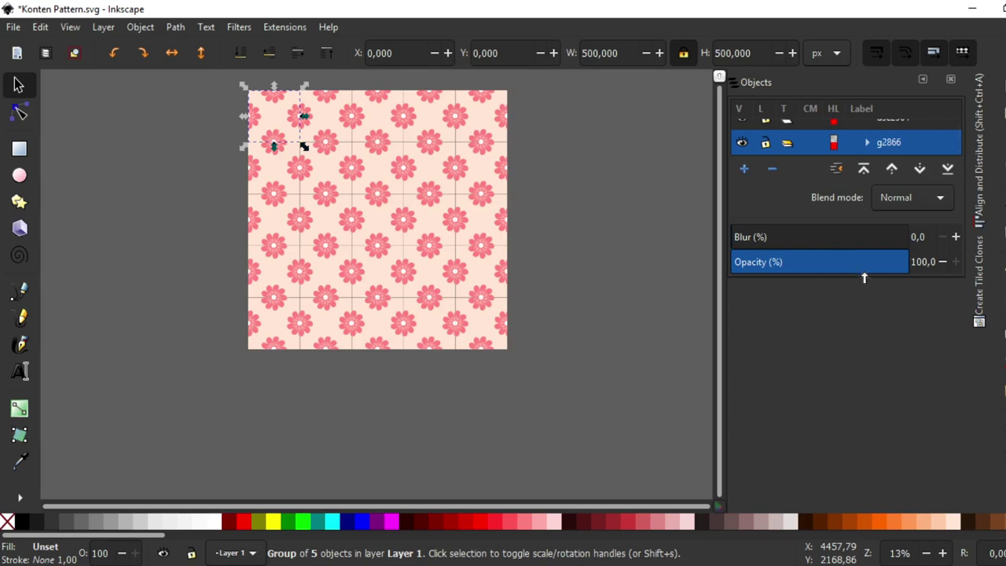
- Select the original tile g2866 in the Objects panel, drag it off the pattern, and delete it
{"action": "left_click_drag", "start_coordinate": [900, 280], "coordinate": [900, 493]}
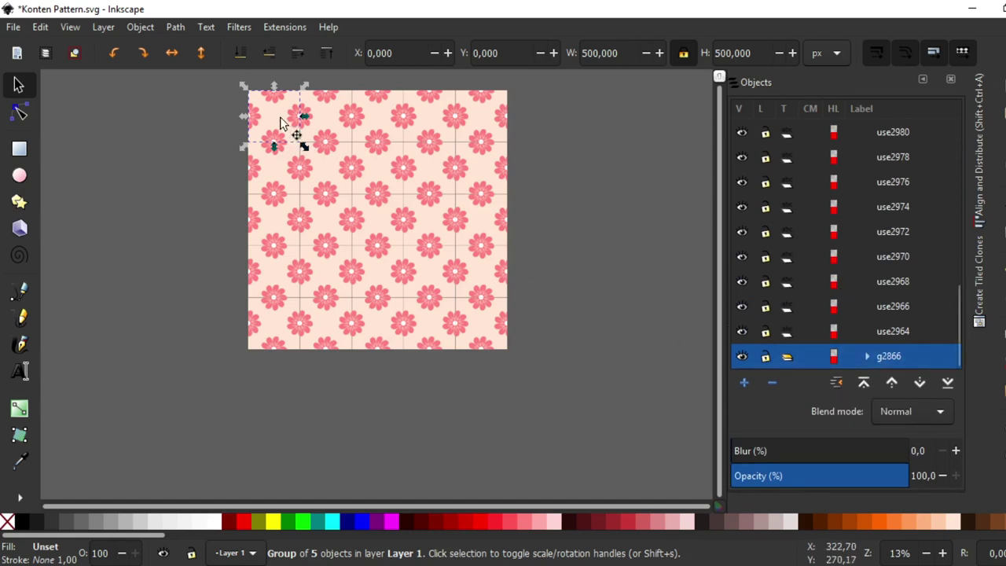
{"action": "left_click_drag", "start_coordinate": [281, 122], "coordinate": [213, 133]}
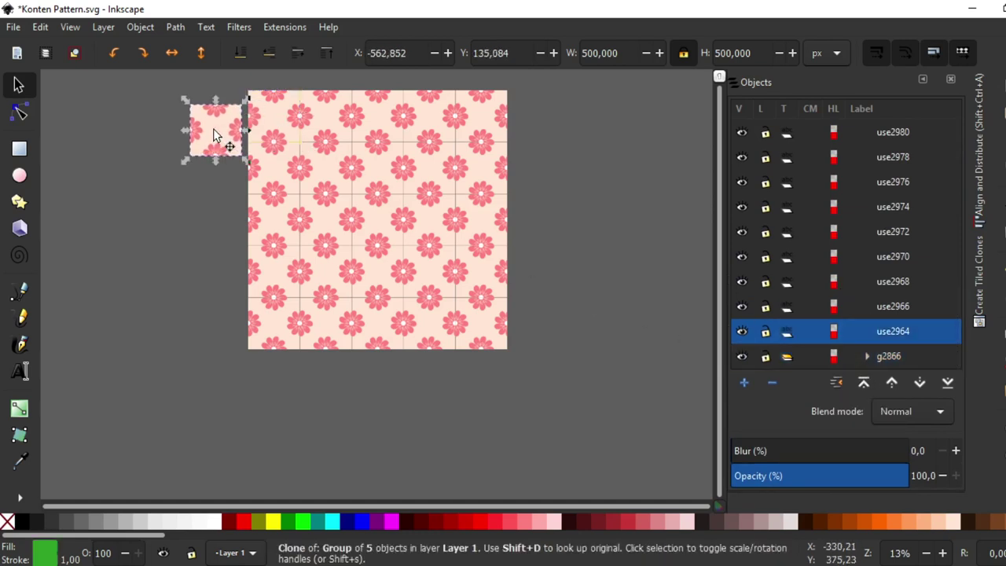
{"action": "key", "text": "ctrl+z"}
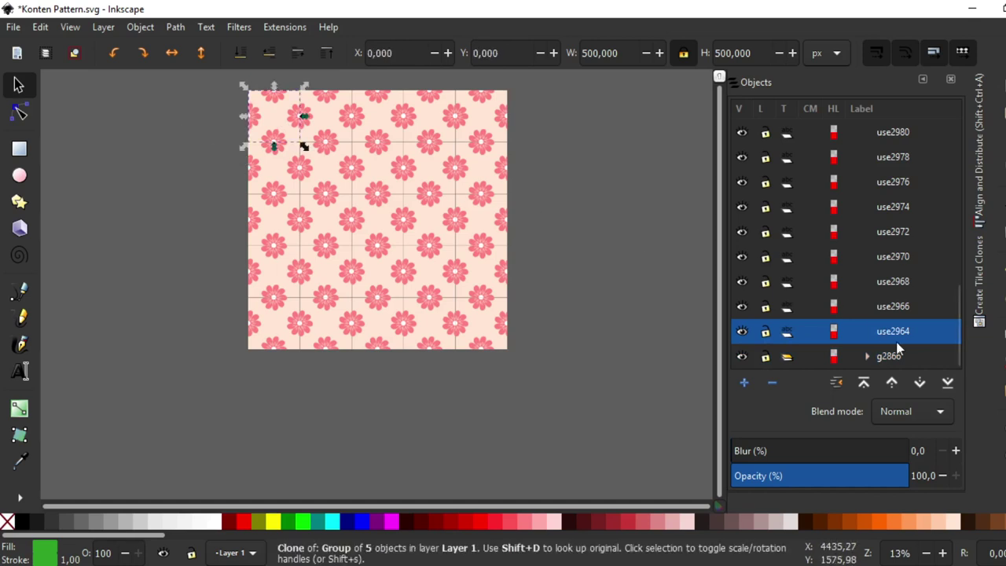
{"action": "left_click", "coordinate": [900, 356]}
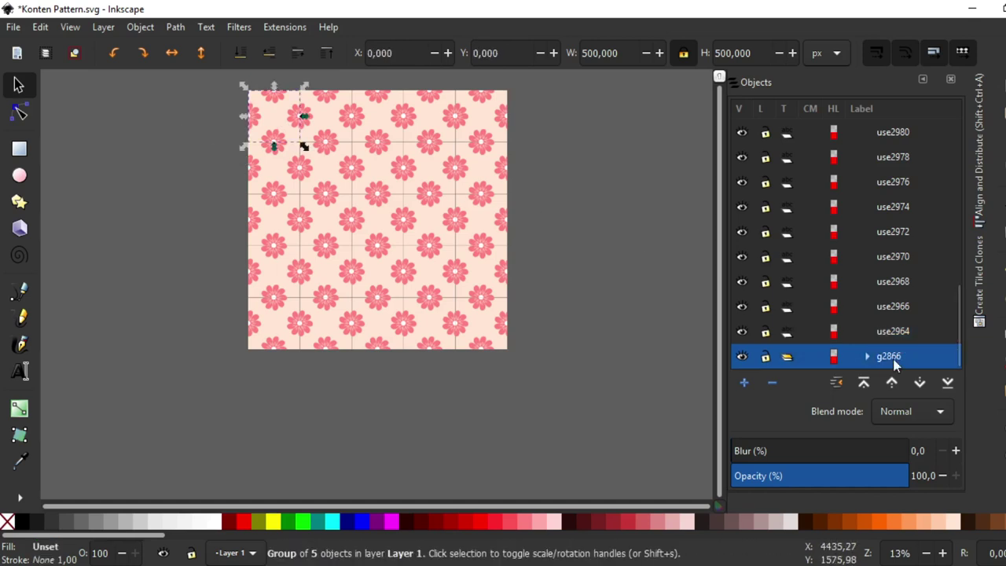
{"action": "left_click", "coordinate": [864, 384]}
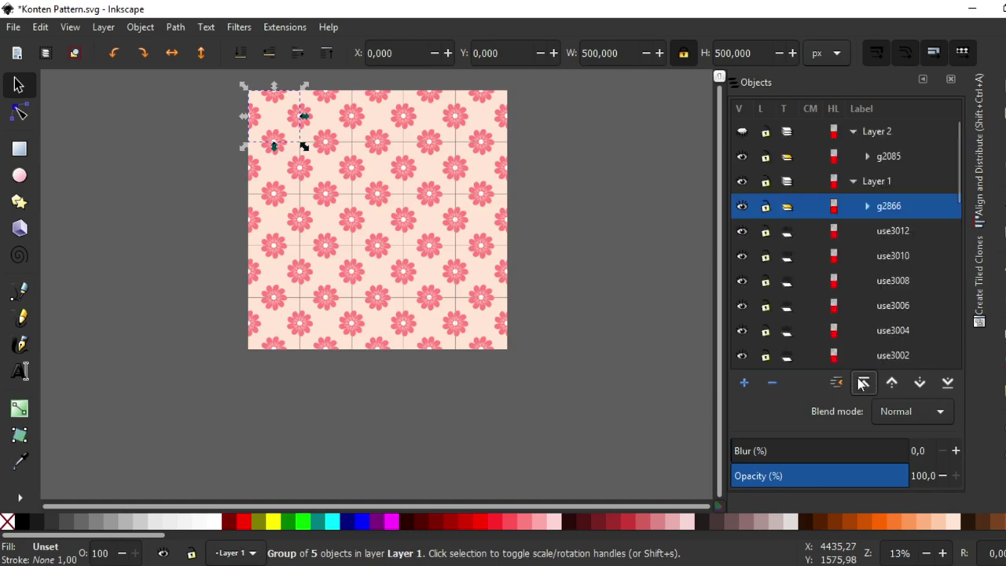
{"action": "left_click_drag", "start_coordinate": [270, 115], "coordinate": [207, 140]}
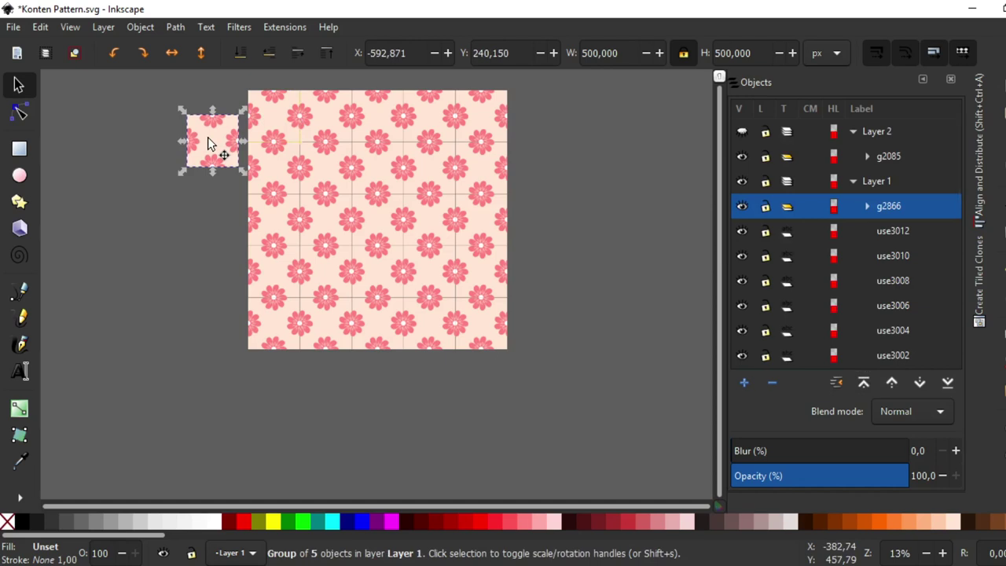
{"action": "key", "text": "ctrl+z"}
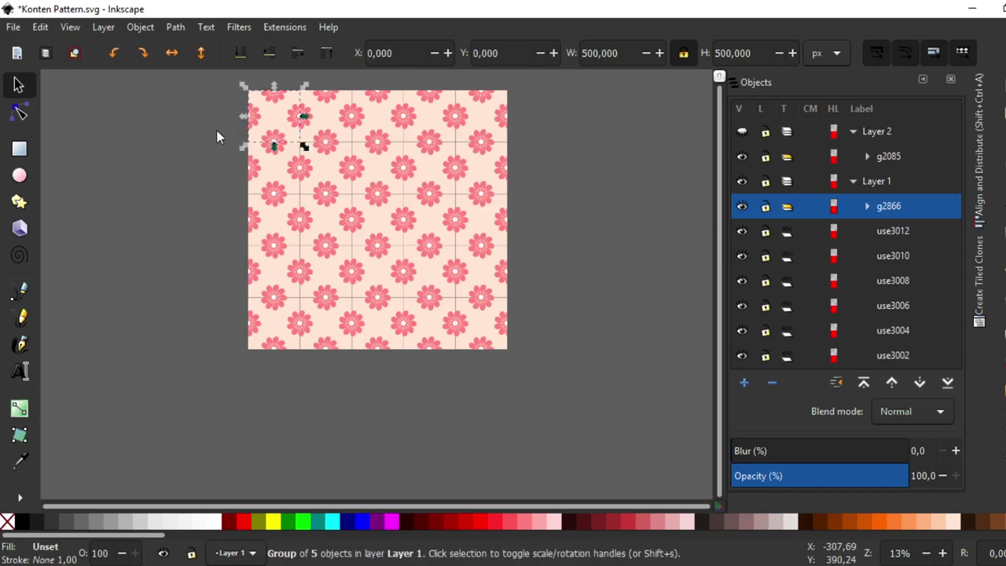
{"action": "left_click_drag", "start_coordinate": [262, 124], "coordinate": [190, 145]}
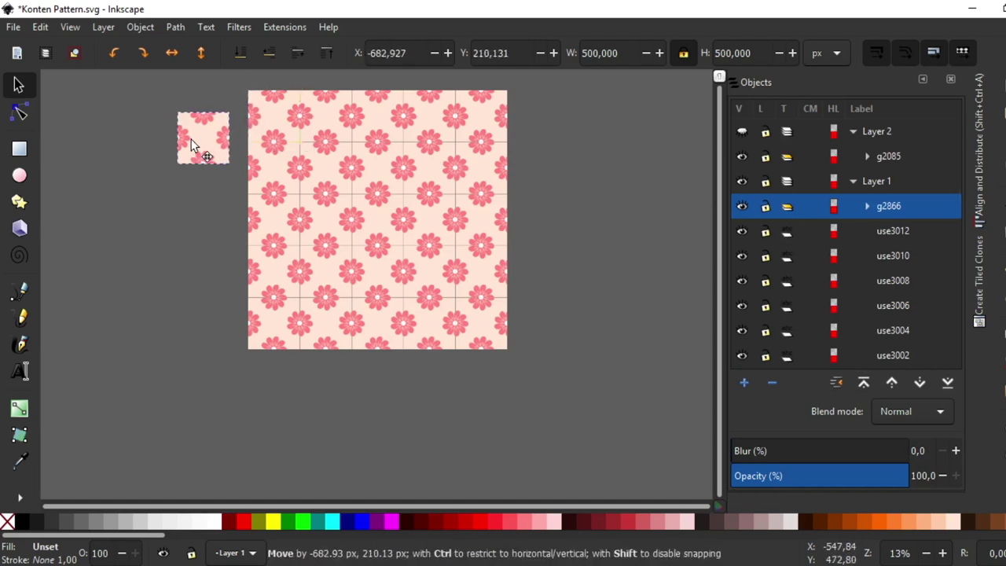
{"action": "left_click", "coordinate": [772, 385]}
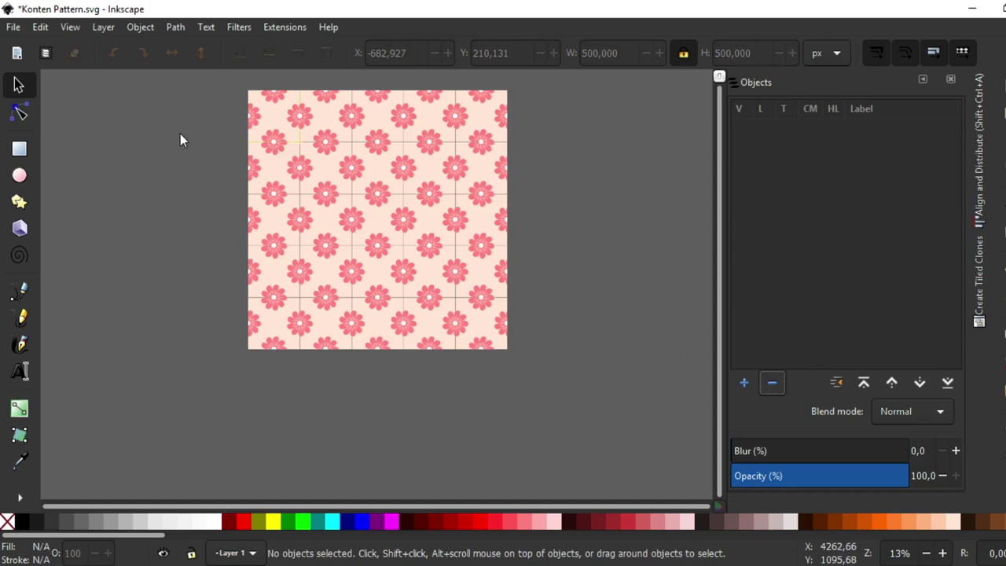
- Select all 25 pattern tiles and group them into the single 2500×2500 group g5264
{"action": "left_click_drag", "start_coordinate": [204, 76], "coordinate": [578, 385]}
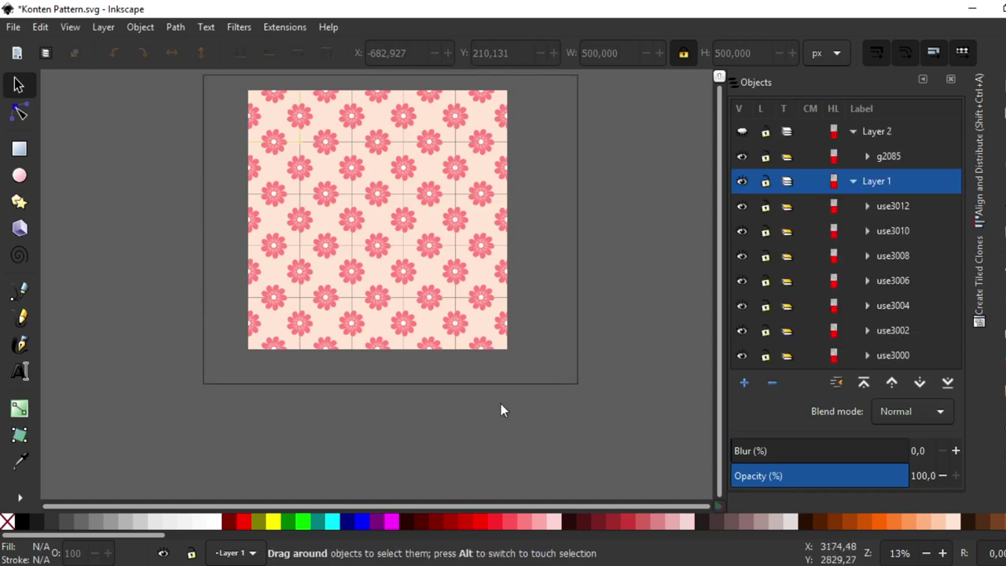
{"action": "left_click_drag", "start_coordinate": [461, 421], "coordinate": [460, 421]}
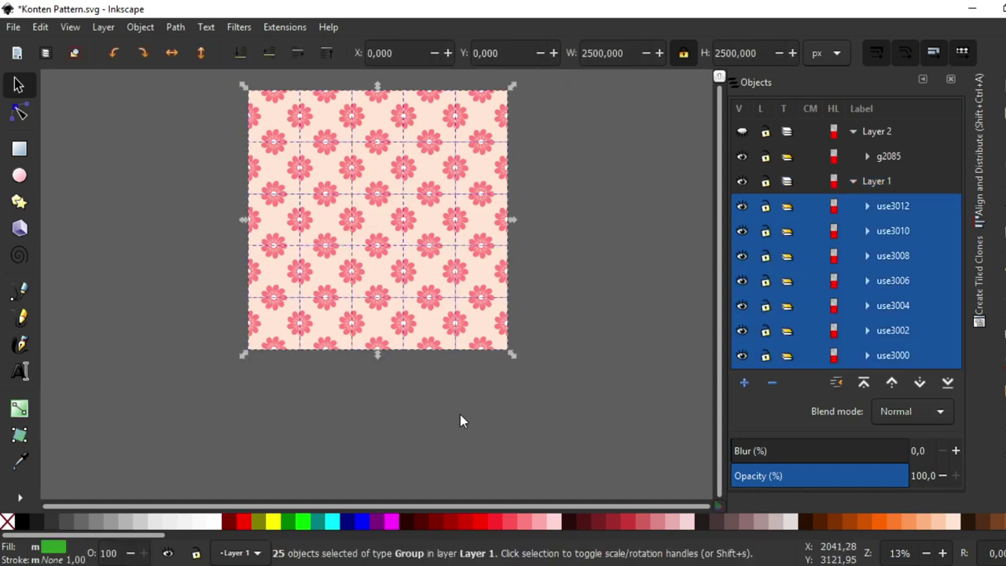
{"action": "right_click", "coordinate": [380, 217]}
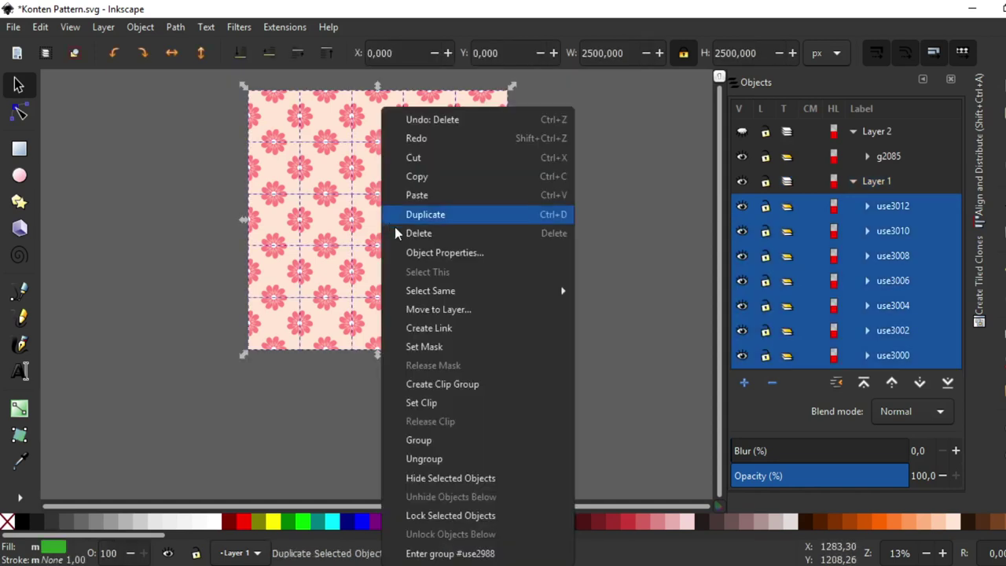
{"action": "left_click", "coordinate": [490, 439]}
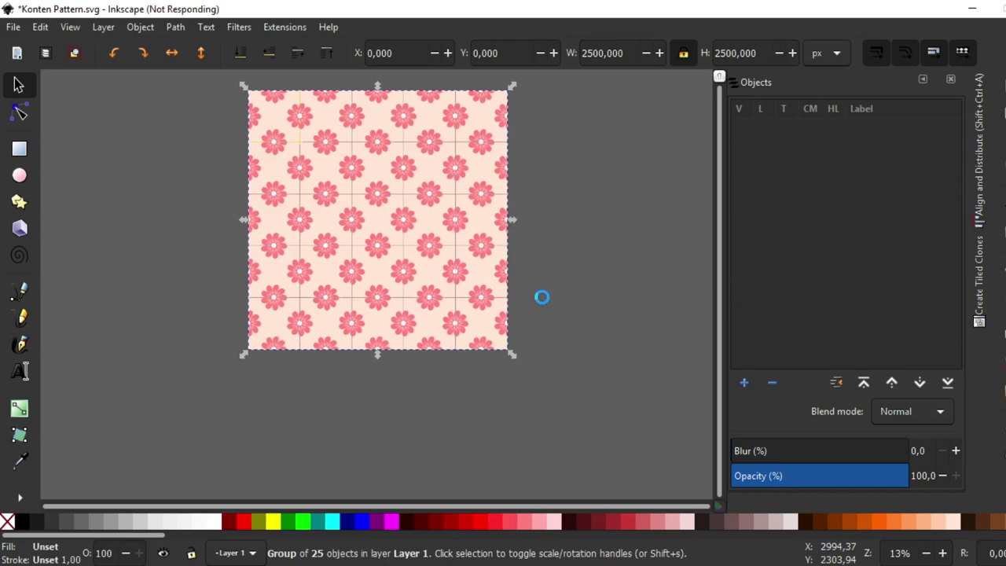
{"action": "key", "text": "5"}
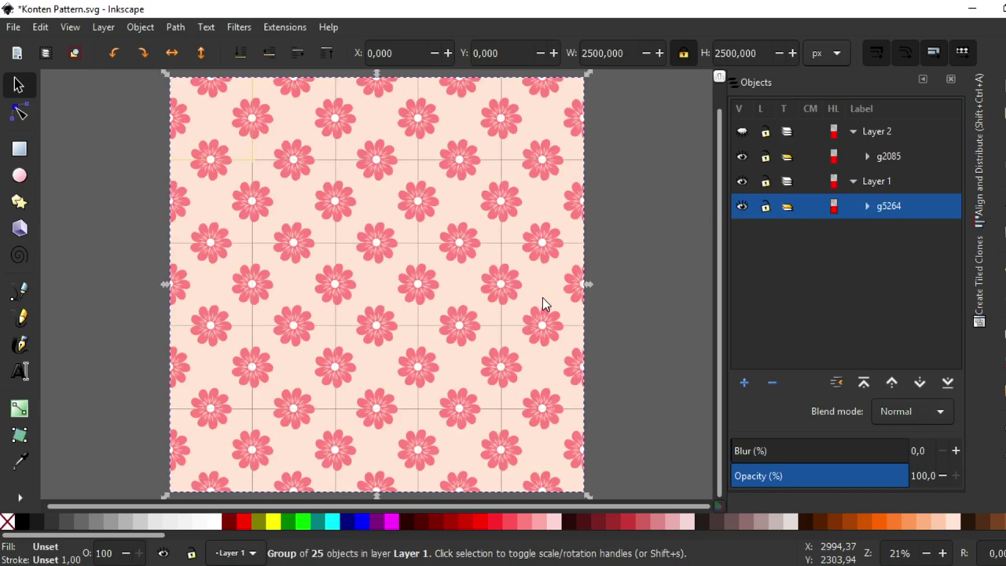
{"action": "scroll", "coordinate": [543, 305], "scroll_direction": "up", "scroll_amount": 1, "text": "ctrl"}
{"action": "scroll", "coordinate": [543, 304], "scroll_direction": "up", "scroll_amount": 1, "text": "ctrl"}
{"action": "scroll", "coordinate": [542, 304], "scroll_direction": "up", "scroll_amount": 1, "text": "ctrl"}
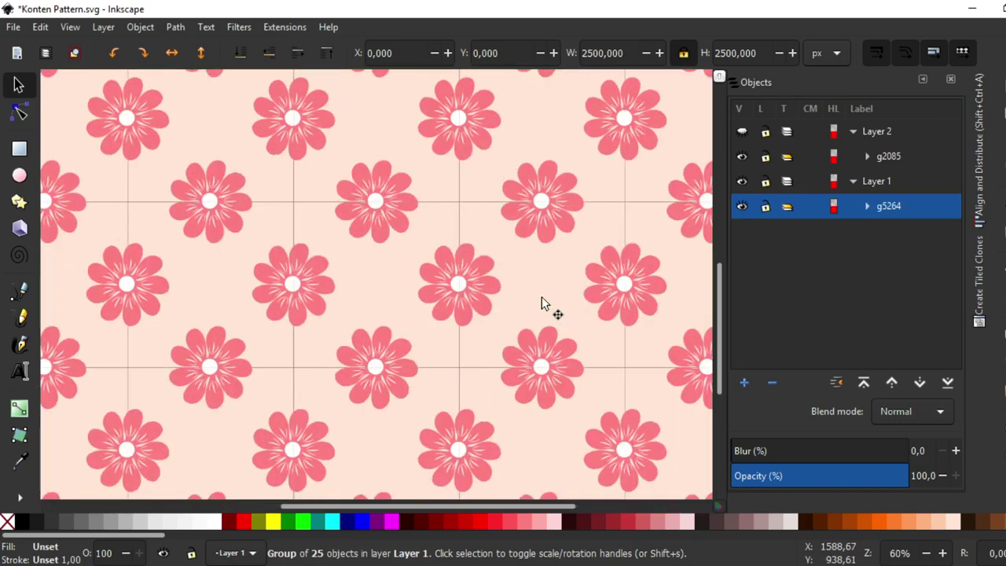
{"action": "scroll", "coordinate": [543, 305], "scroll_direction": "up", "scroll_amount": 1, "text": "ctrl"}
{"action": "scroll", "coordinate": [542, 304], "scroll_direction": "up", "scroll_amount": 1, "text": "ctrl"}
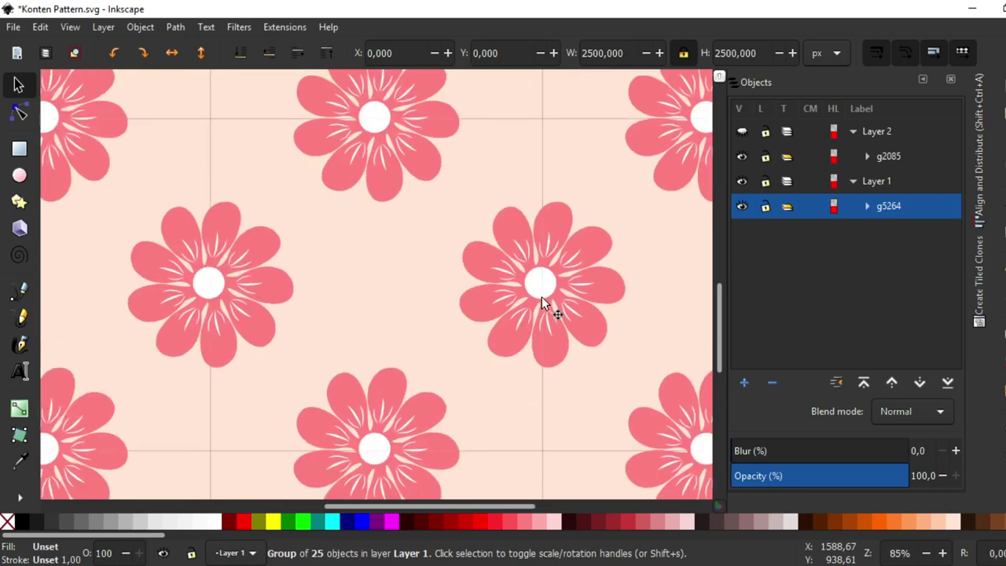
{"action": "scroll", "coordinate": [541, 304], "scroll_direction": "down", "scroll_amount": 2, "text": "ctrl"}
{"action": "key", "text": "5"}
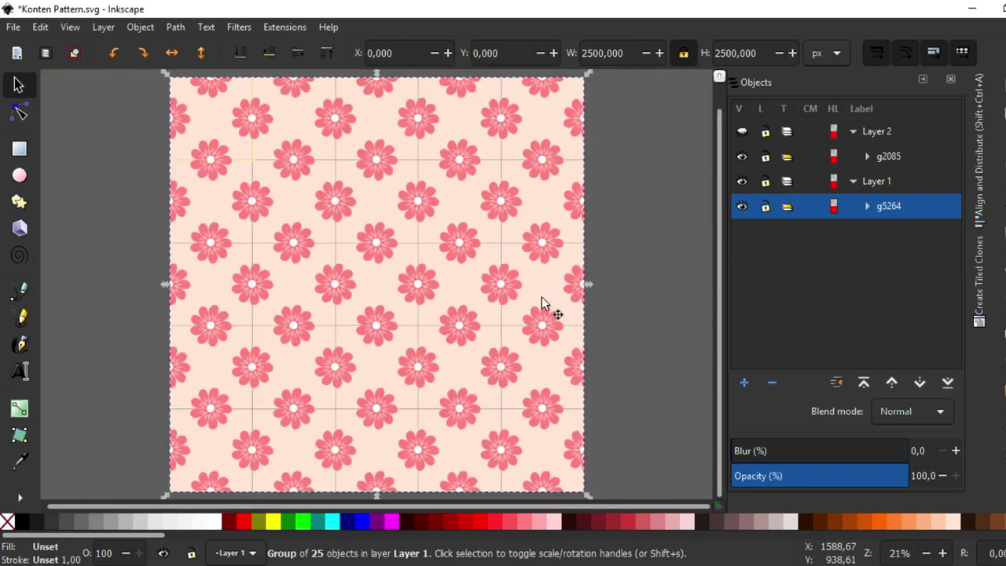
{"action": "key", "text": "ctrl"}
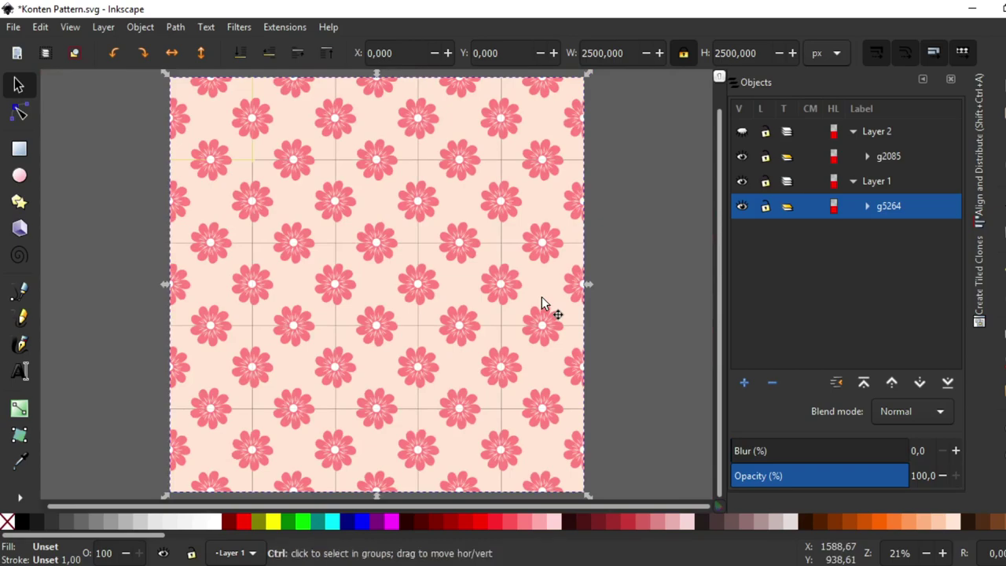